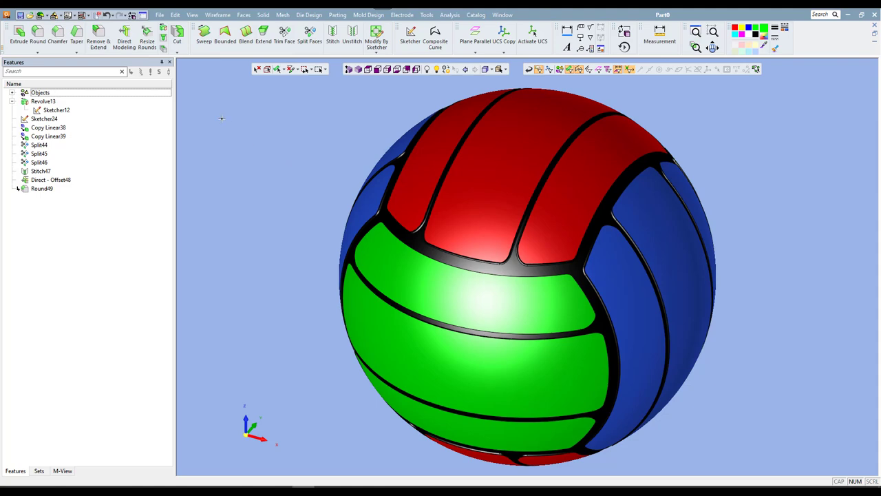
# Create a new NC_mm file, switch it to CAD mode and start a sketch.
pyautogui.click(159, 15)
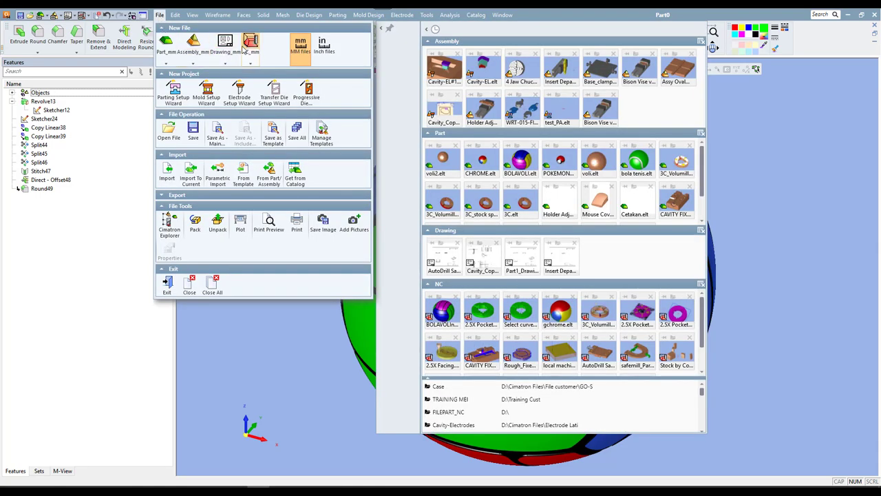
pyautogui.moveTo(250, 43)
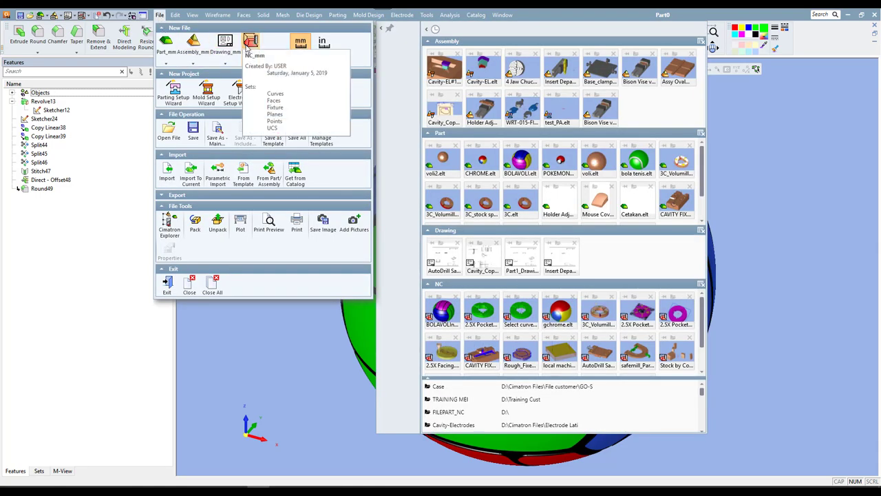
pyautogui.click(249, 43)
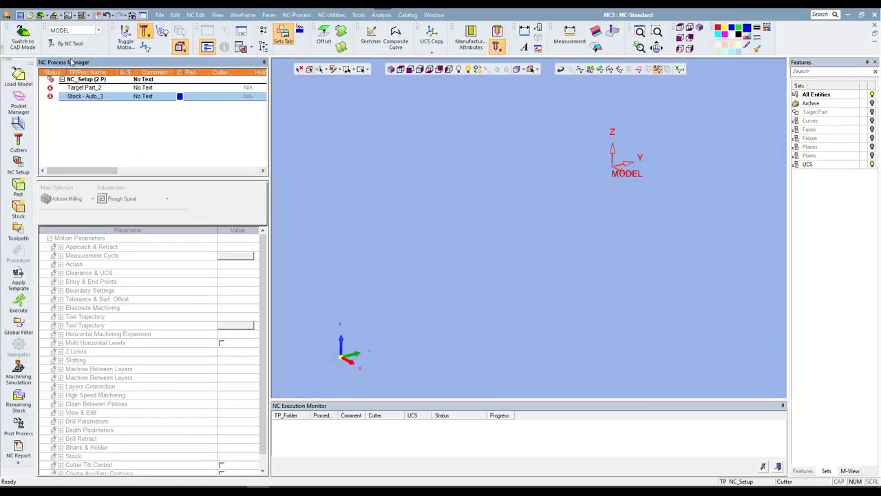
pyautogui.click(23, 38)
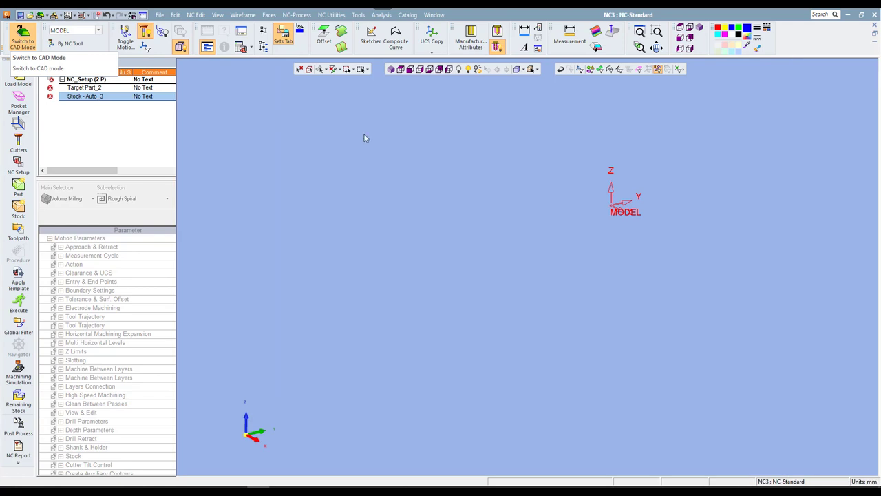
pyautogui.click(449, 36)
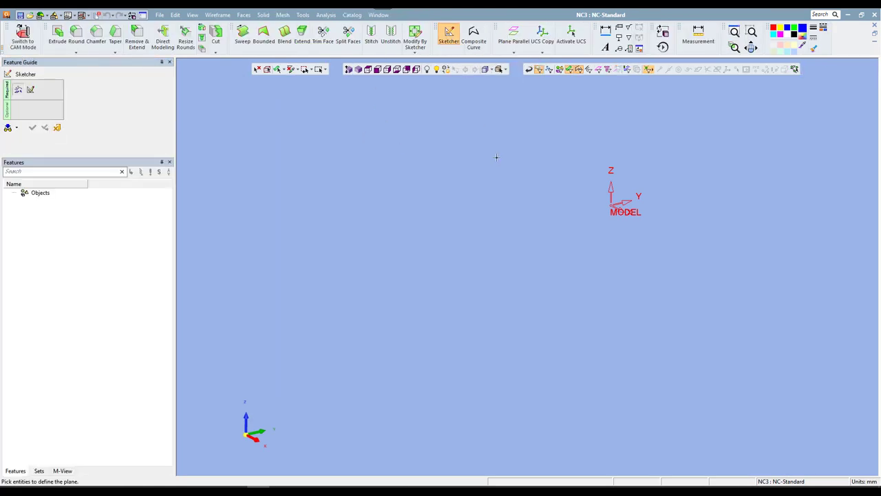
# In top view, draw a 200 mm diameter circle centred on the origin.
pyautogui.click(356, 69)
pyautogui.rightClick(565, 146)
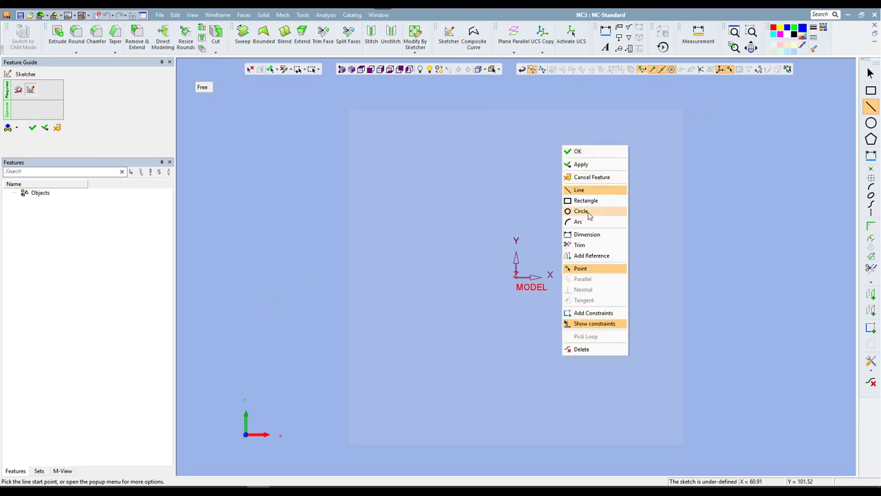
pyautogui.click(591, 211)
pyautogui.click(203, 87)
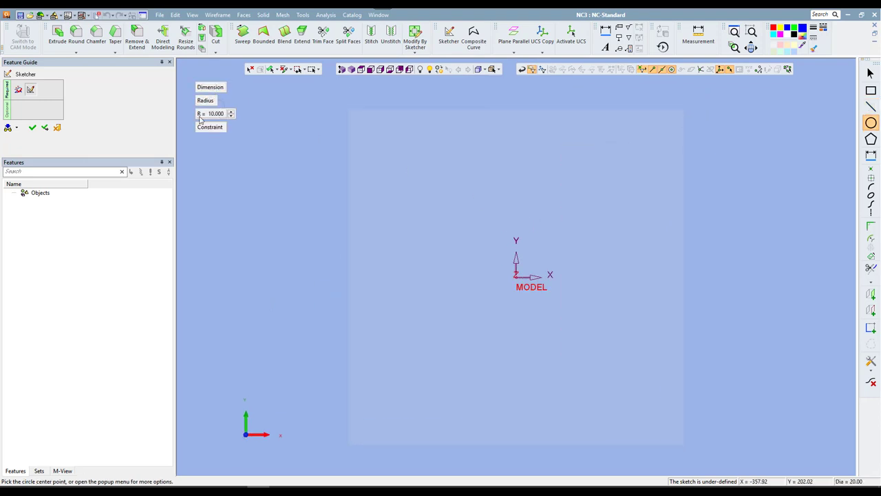
pyautogui.click(205, 103)
pyautogui.doubleClick(210, 115)
pyautogui.write('2')
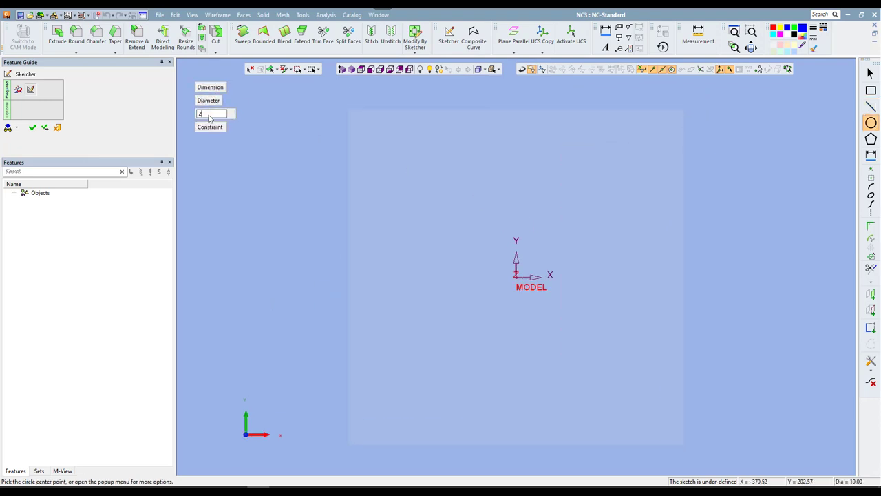
pyautogui.press('Return')
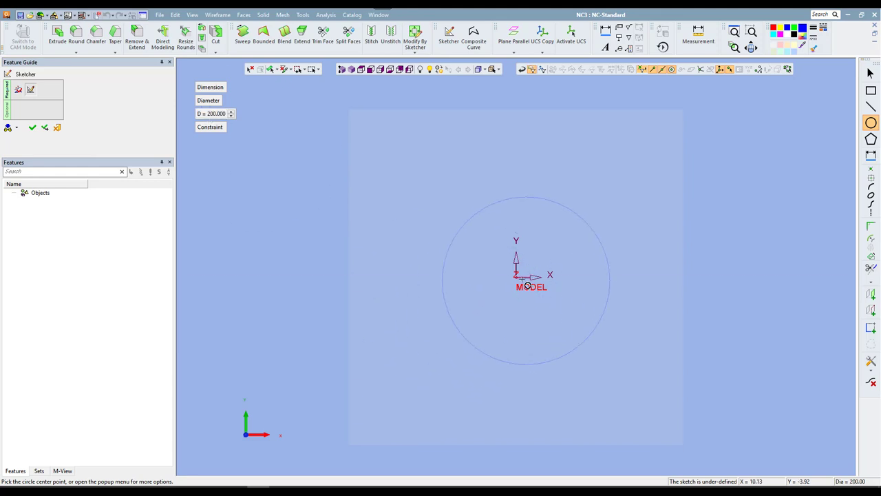
pyautogui.click(518, 278)
# Draw a vertical diameter line, trim away the circle's left half and finish the sketch.
pyautogui.rightClick(586, 174)
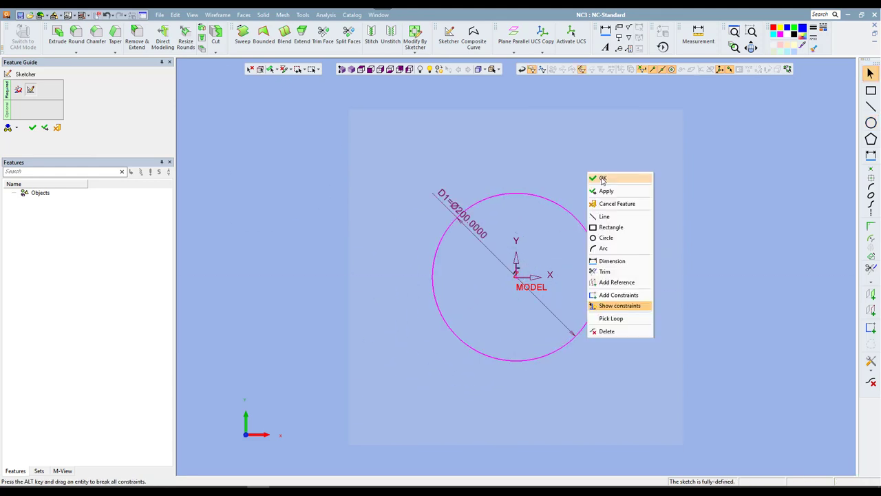
pyautogui.click(603, 216)
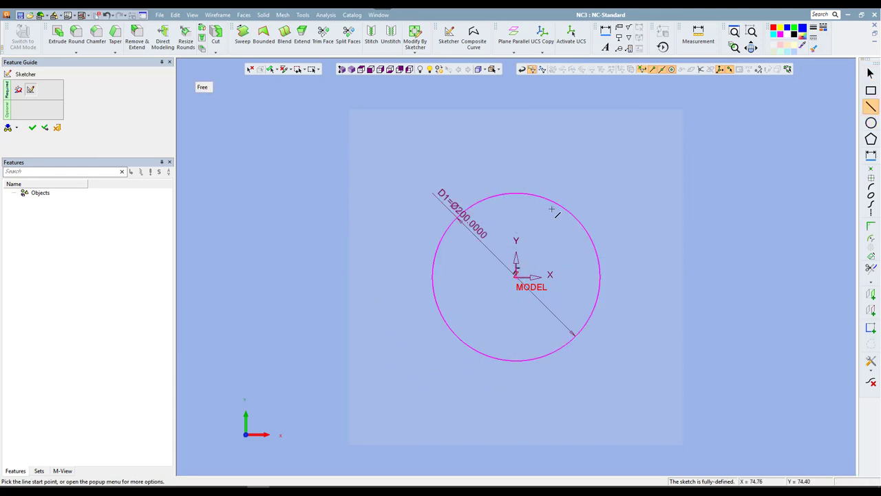
pyautogui.click(517, 193)
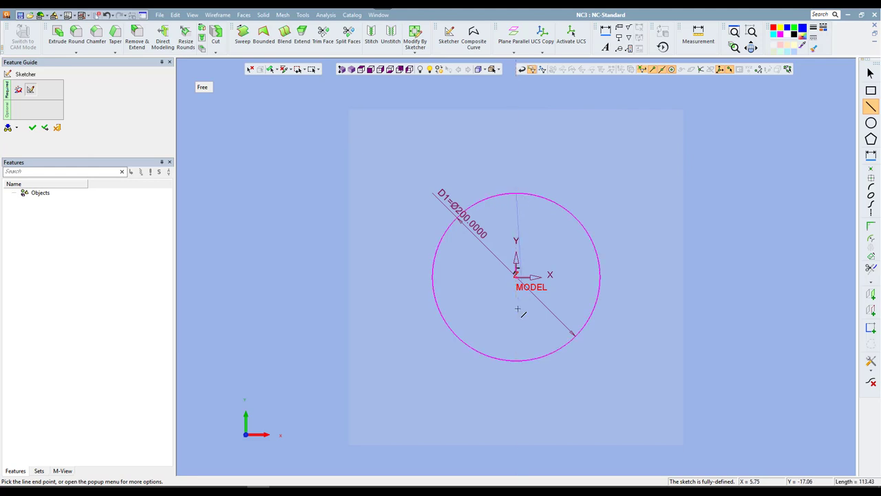
pyautogui.click(516, 358)
pyautogui.rightClick(592, 183)
pyautogui.click(609, 283)
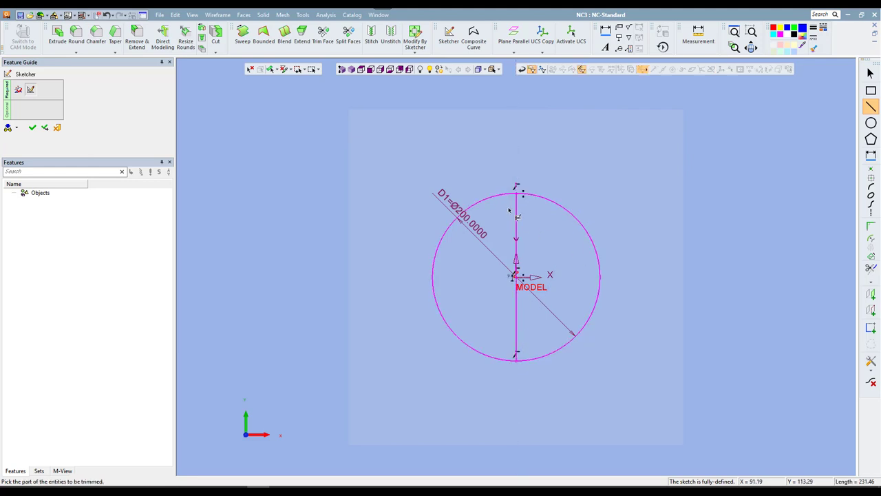
pyautogui.click(498, 197)
pyautogui.rightClick(541, 159)
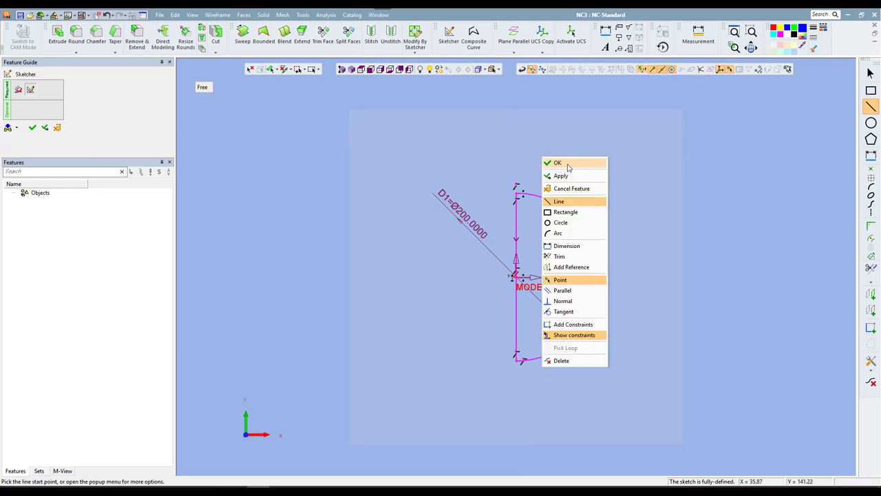
pyautogui.click(569, 168)
pyautogui.rightClick(565, 145)
# Revolve the half-circle 360° about its vertical line into a solid sphere, then start a new sketch.
pyautogui.click(585, 162)
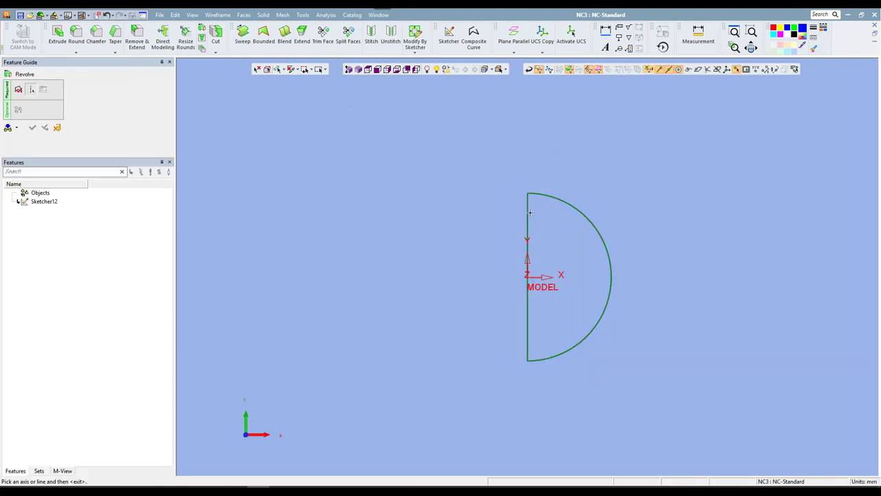
pyautogui.click(530, 218)
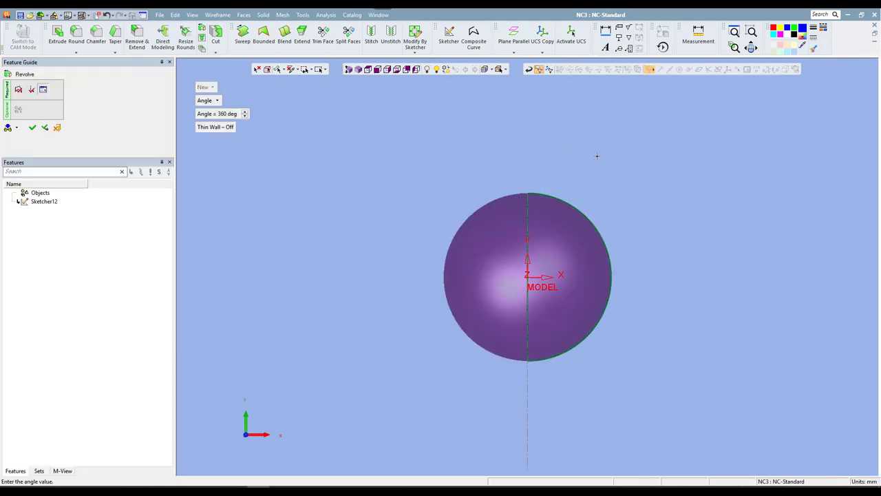
pyautogui.rightClick(597, 156)
pyautogui.click(598, 156)
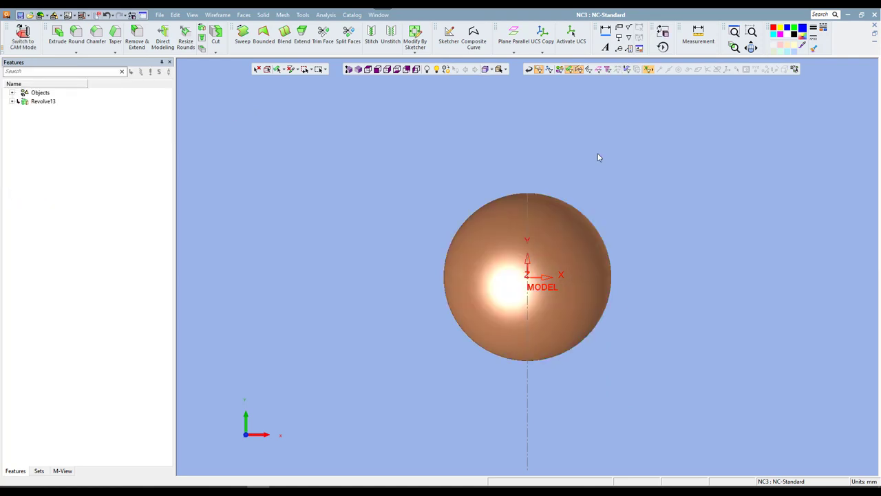
pyautogui.click(448, 34)
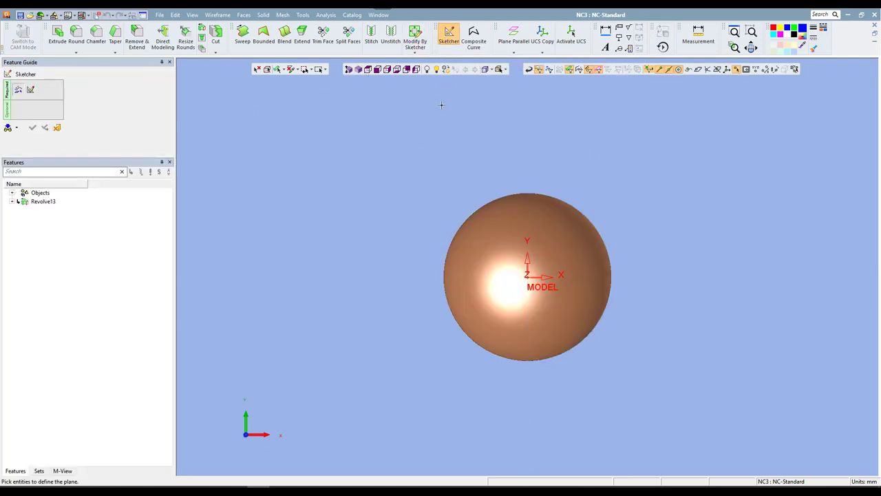
# Draw a 4-edge polygon sized by a 158 mm bounding circle, centred on the origin.
pyautogui.click(361, 70)
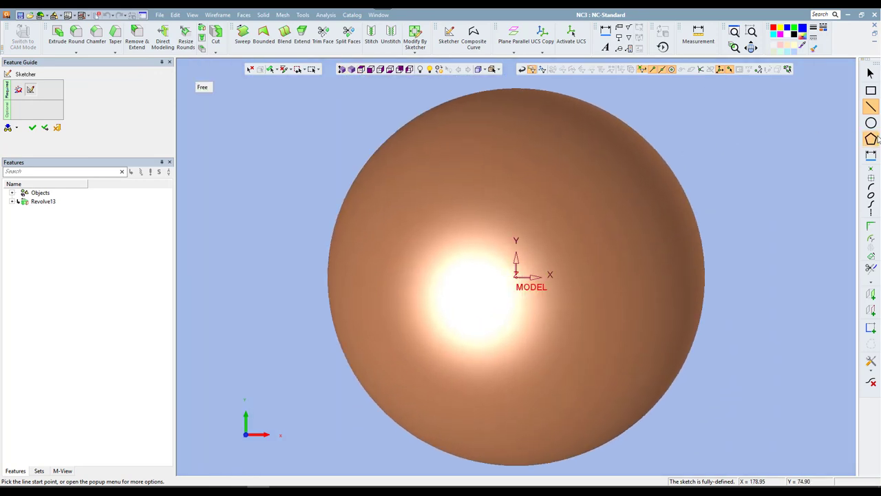
pyautogui.click(875, 139)
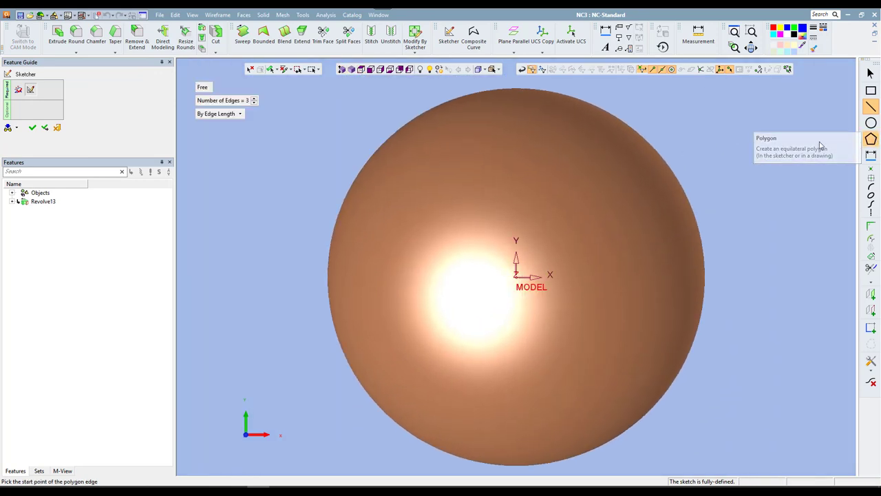
pyautogui.click(203, 87)
pyautogui.click(253, 98)
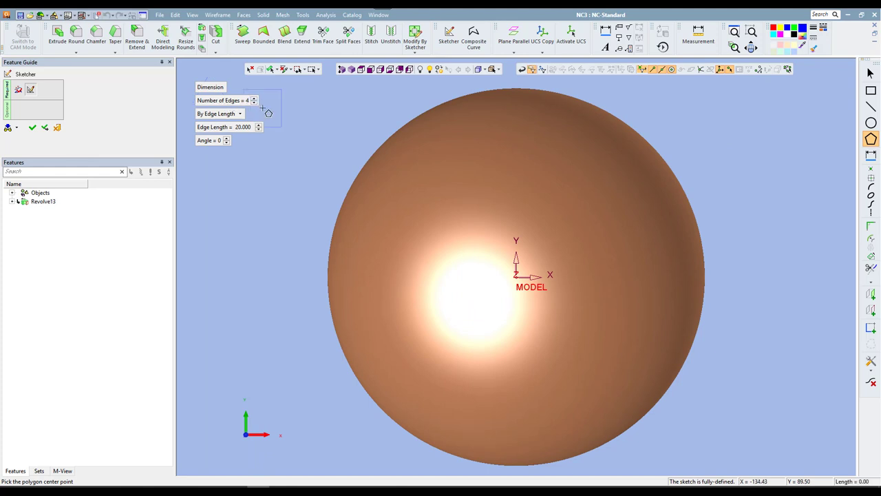
pyautogui.click(238, 113)
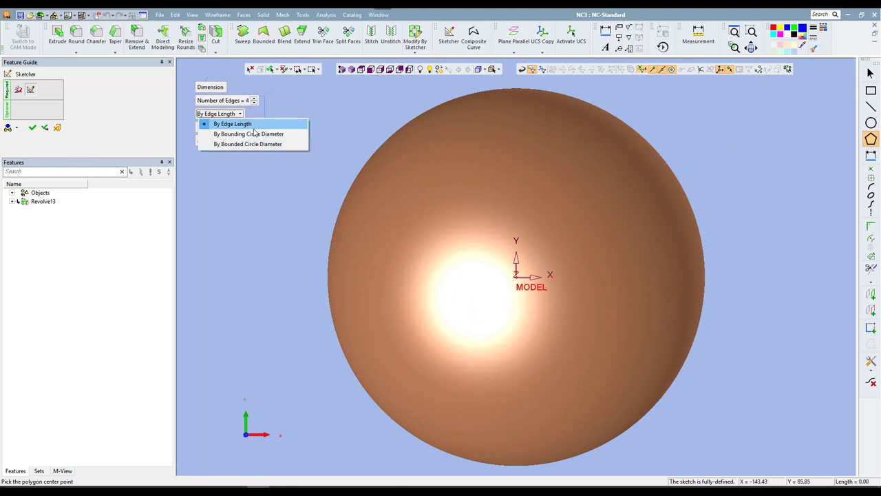
pyautogui.click(279, 134)
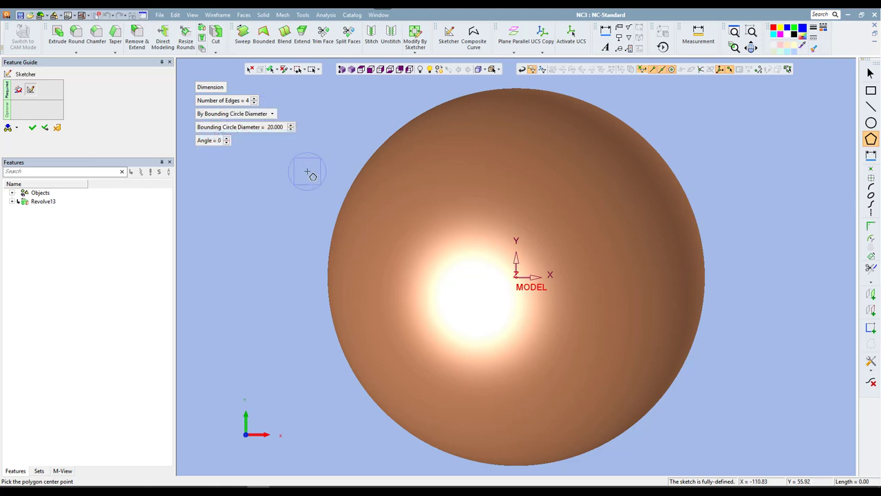
pyautogui.click(268, 128)
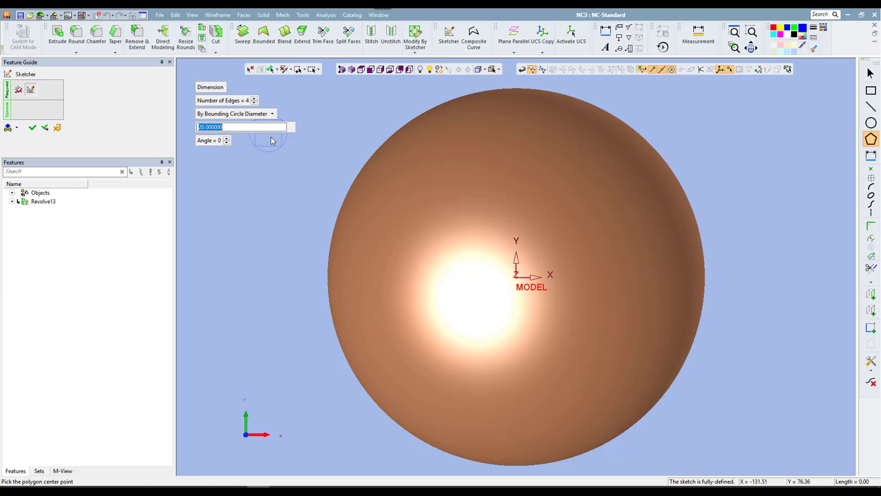
pyautogui.write('158')
pyautogui.press('Return')
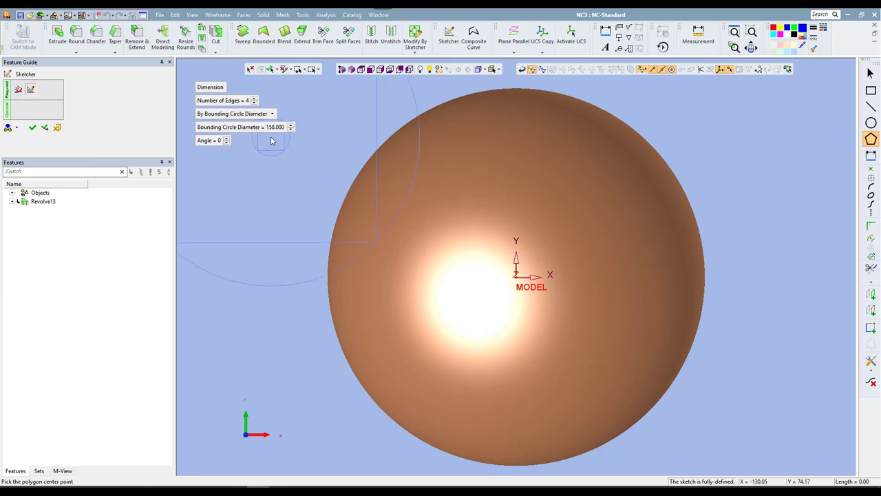
pyautogui.click(518, 277)
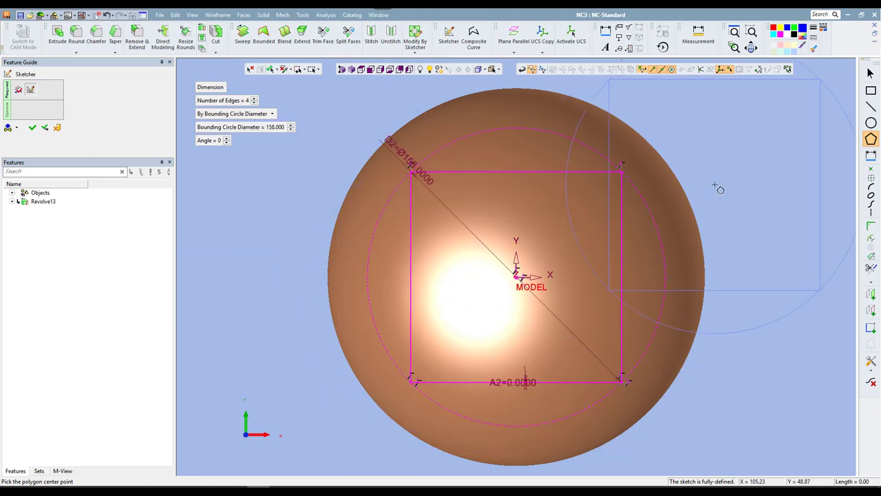
pyautogui.press('Escape')
# Make the bounding circle real geometry and turn the square's top edge into construction.
pyautogui.rightClick(703, 149)
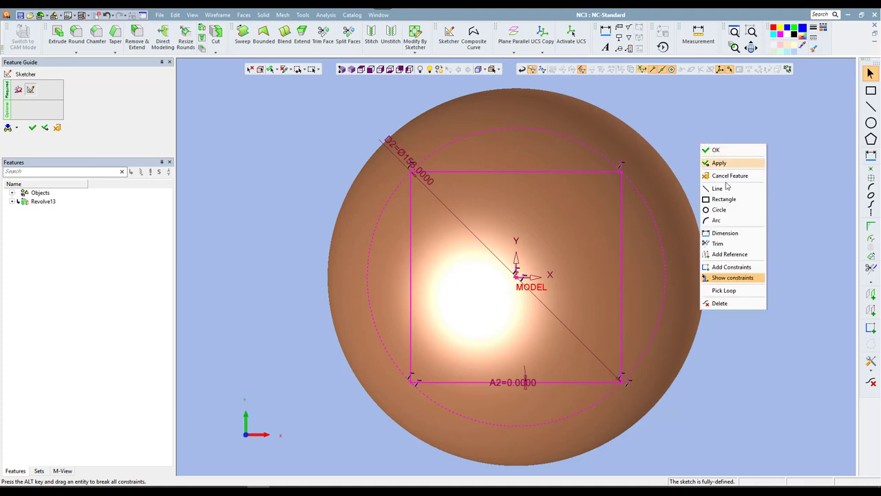
pyautogui.click(680, 143)
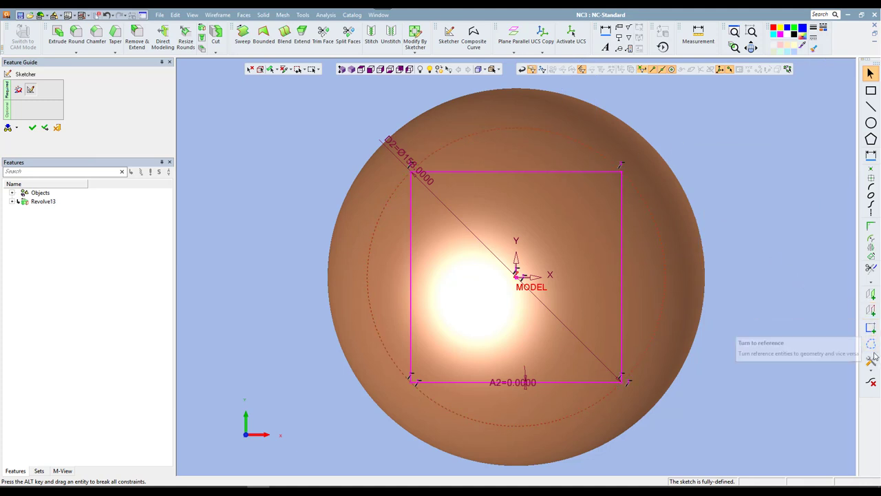
pyautogui.click(871, 310)
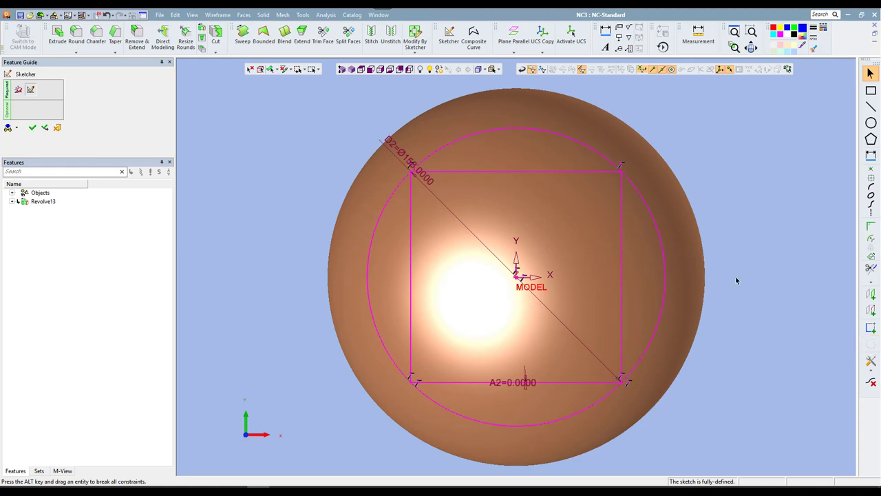
pyautogui.click(578, 172)
pyautogui.click(871, 344)
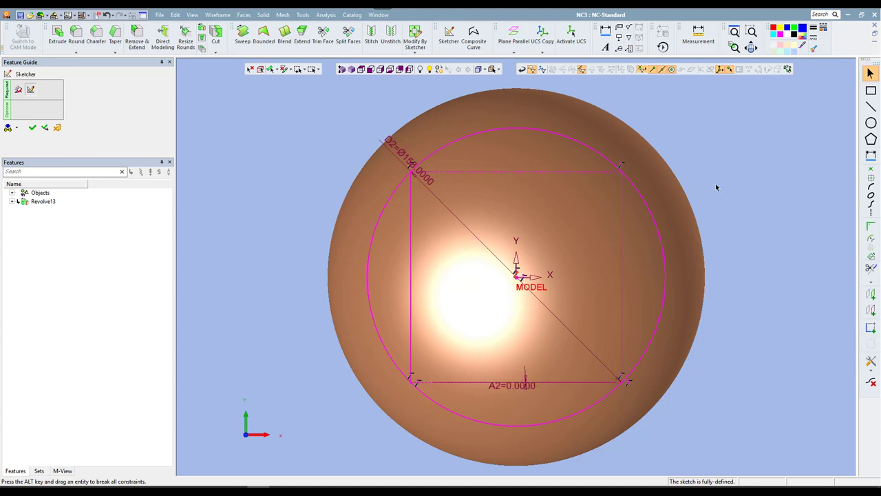
pyautogui.rightClick(694, 142)
# Trim away the circle's right and left arcs.
pyautogui.click(716, 234)
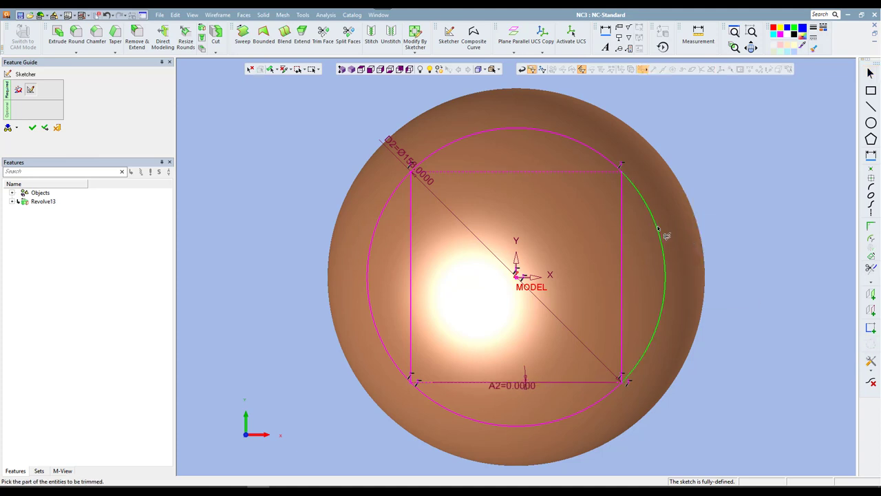
pyautogui.click(657, 229)
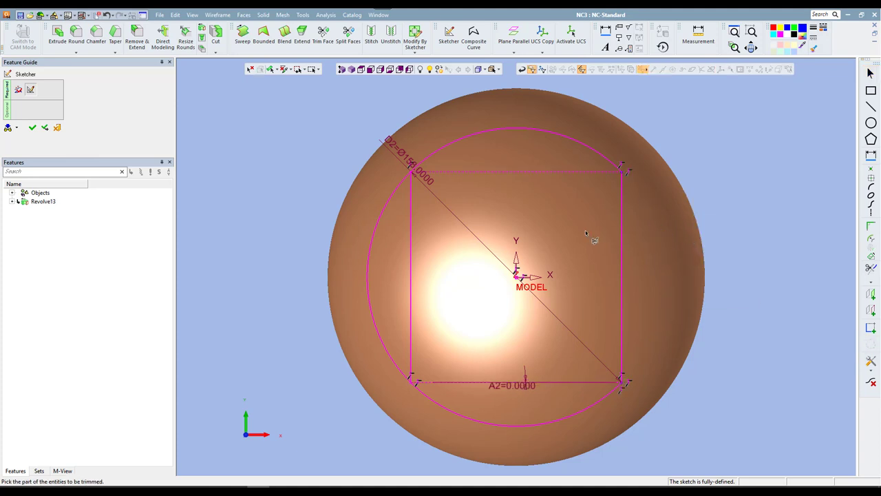
pyautogui.click(385, 207)
# Draw a vertical line through the sketch centre.
pyautogui.rightClick(702, 141)
pyautogui.rightClick(702, 142)
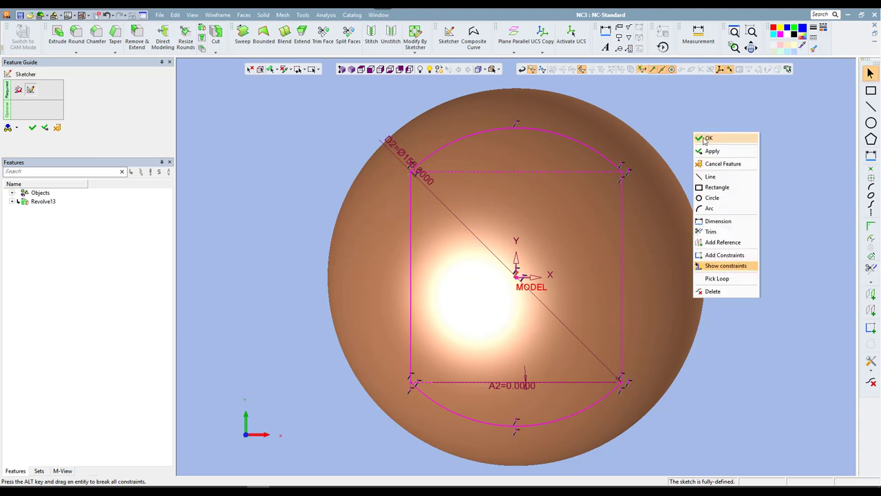
pyautogui.click(711, 177)
pyautogui.click(516, 102)
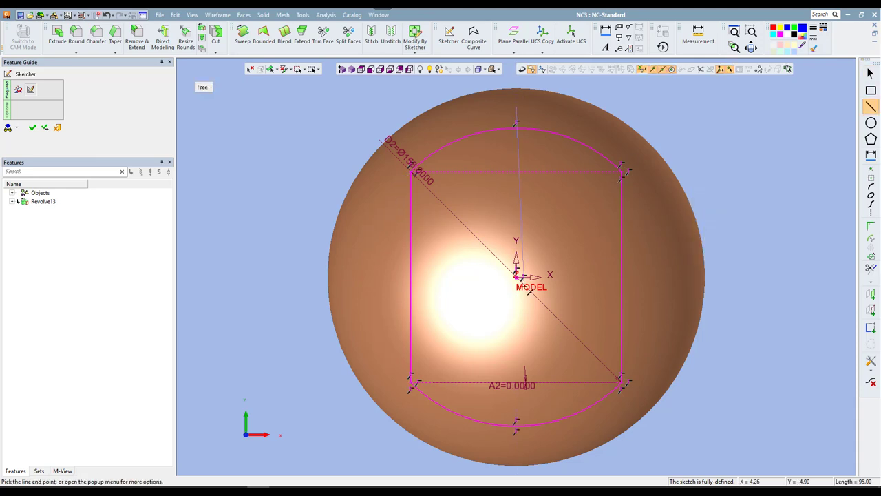
pyautogui.click(516, 451)
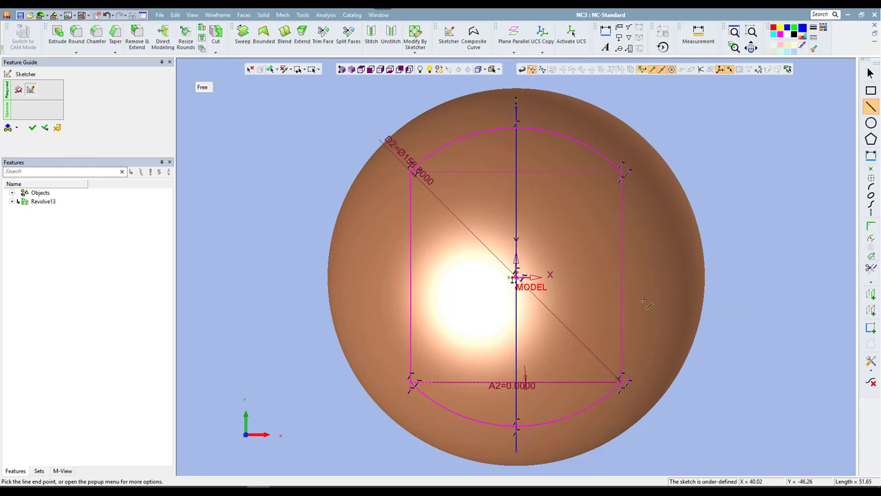
pyautogui.rightClick(687, 230)
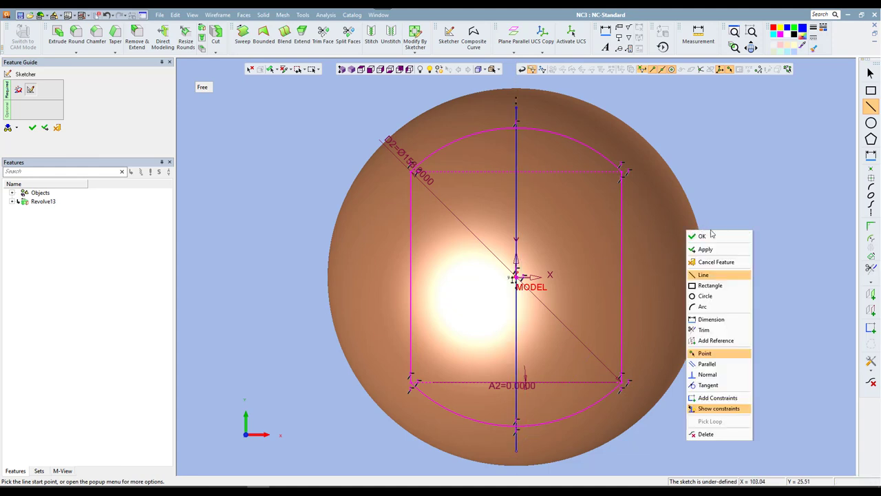
pyautogui.press('Escape')
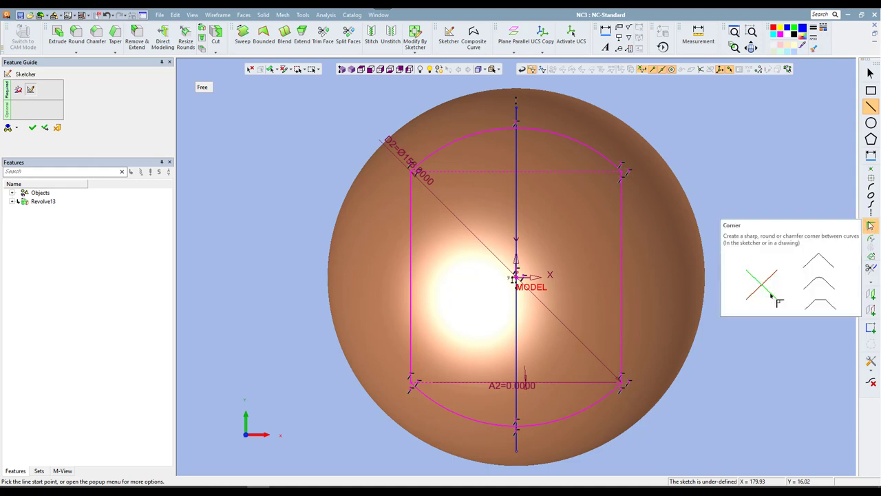
# Offset the centre line 25 mm to the left and to the right.
pyautogui.click(871, 238)
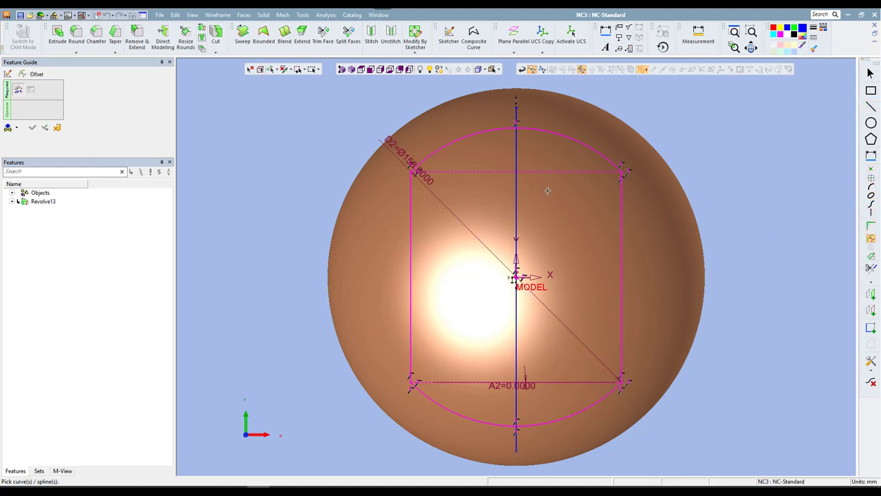
pyautogui.click(515, 204)
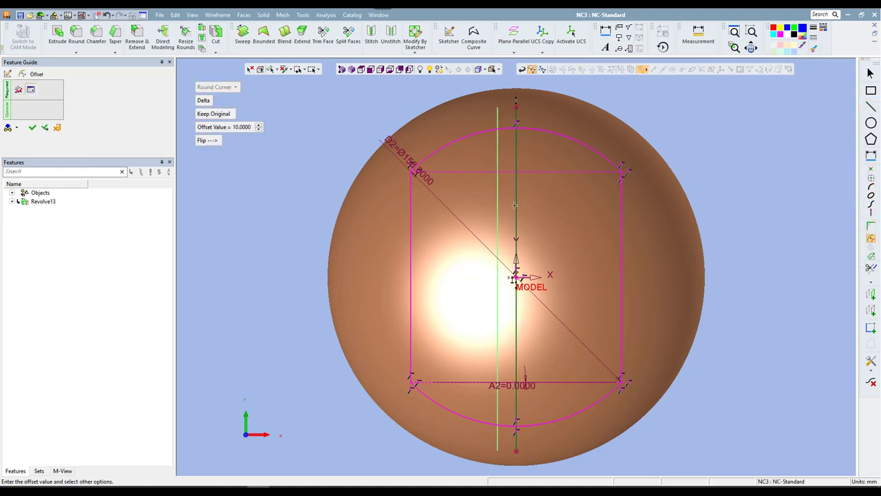
pyautogui.click(212, 130)
pyautogui.write('25')
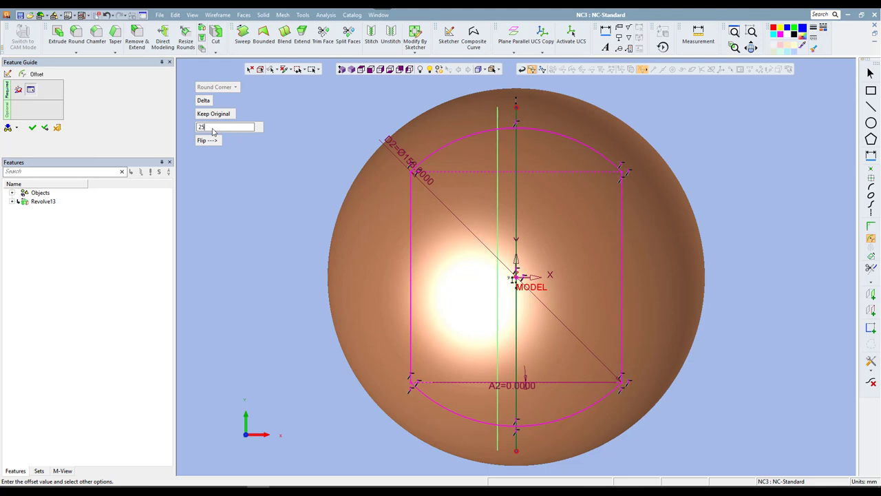
pyautogui.press('Return')
pyautogui.middleClick(318, 171)
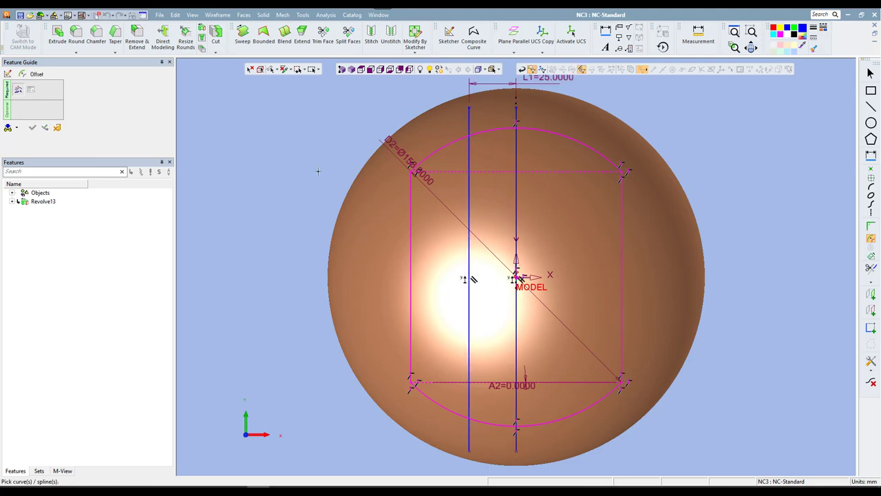
pyautogui.click(517, 204)
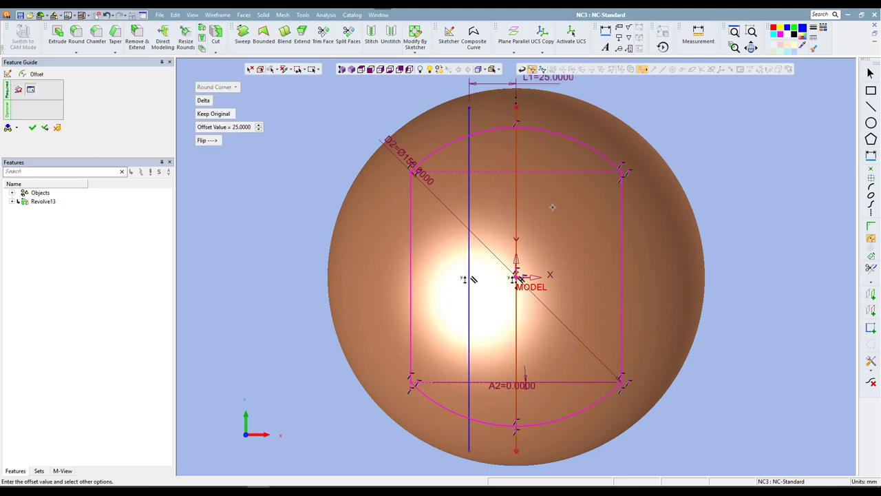
pyautogui.click(221, 128)
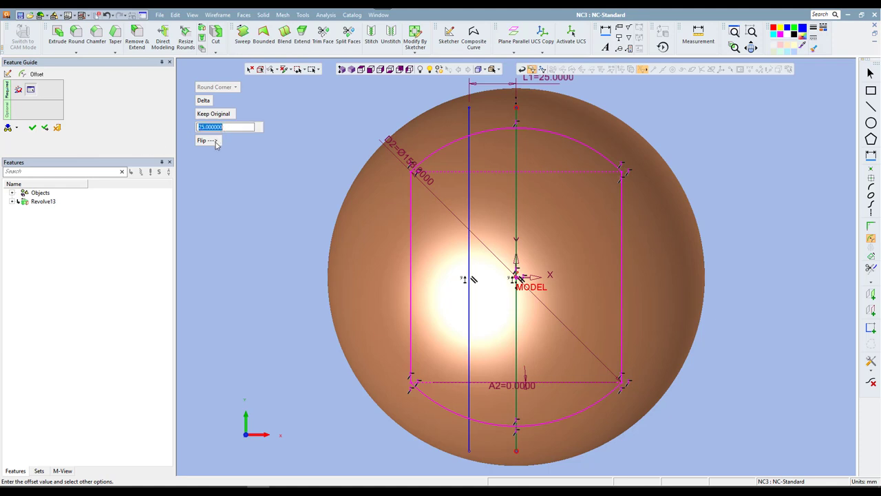
pyautogui.click(216, 143)
pyautogui.click(215, 142)
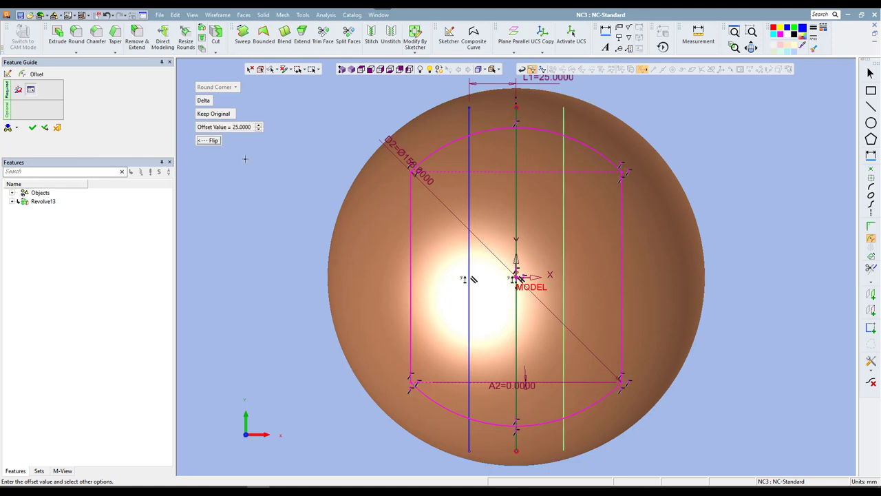
pyautogui.rightClick(288, 177)
pyautogui.click(303, 179)
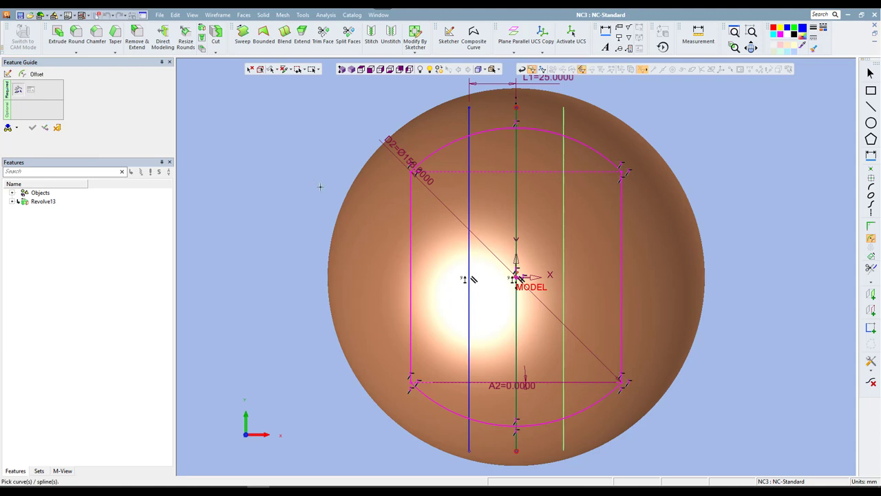
# Offset each of the two new lines a further 4 mm outward.
pyautogui.click(563, 216)
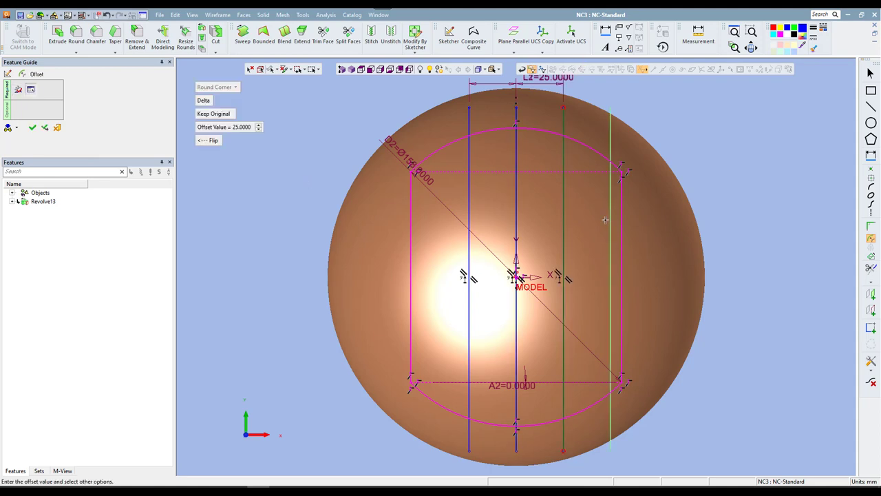
pyautogui.doubleClick(234, 127)
pyautogui.write('4')
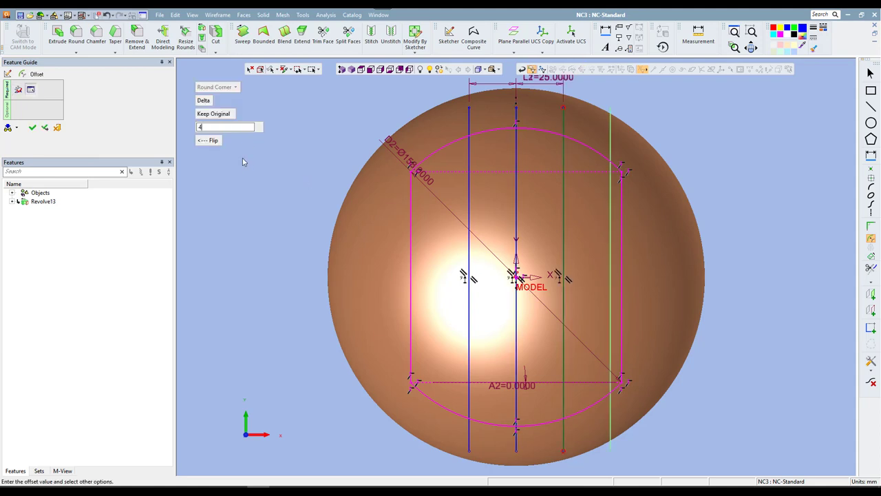
pyautogui.press('Return')
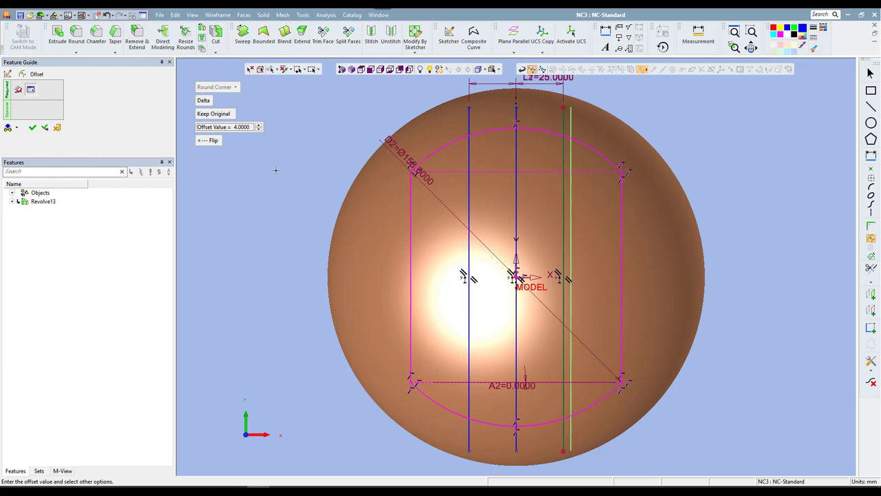
pyautogui.click(289, 171)
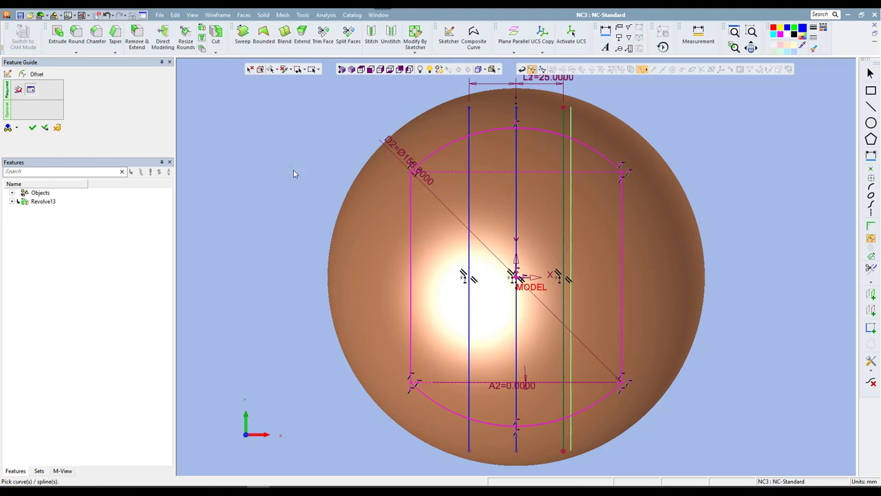
pyautogui.click(481, 210)
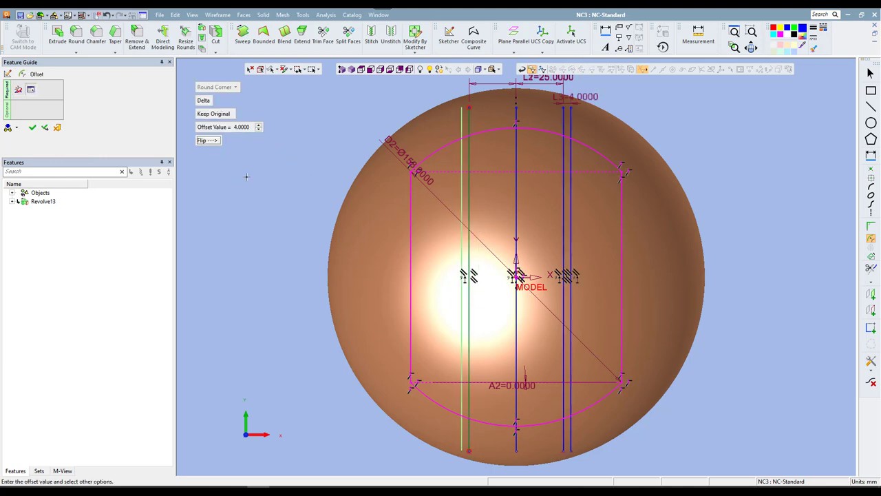
pyautogui.click(273, 183)
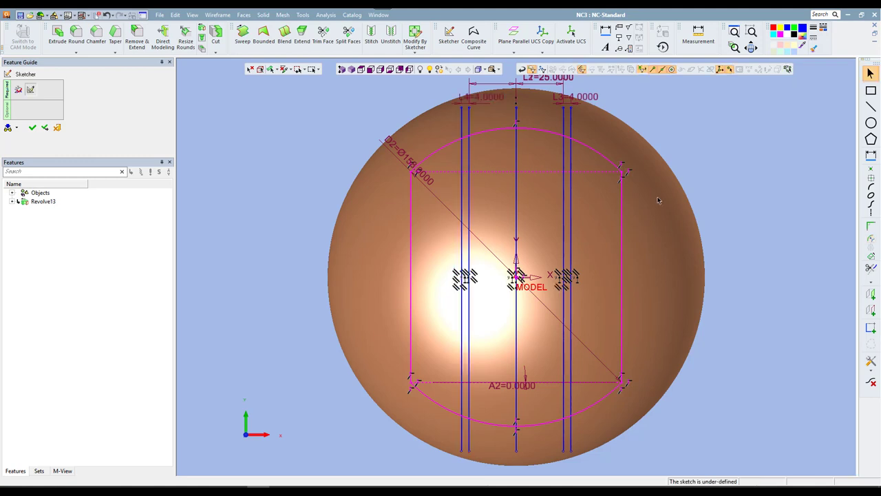
# Trim the top and bottom arc sections lying between each pair of groove lines.
pyautogui.rightClick(689, 175)
pyautogui.click(716, 269)
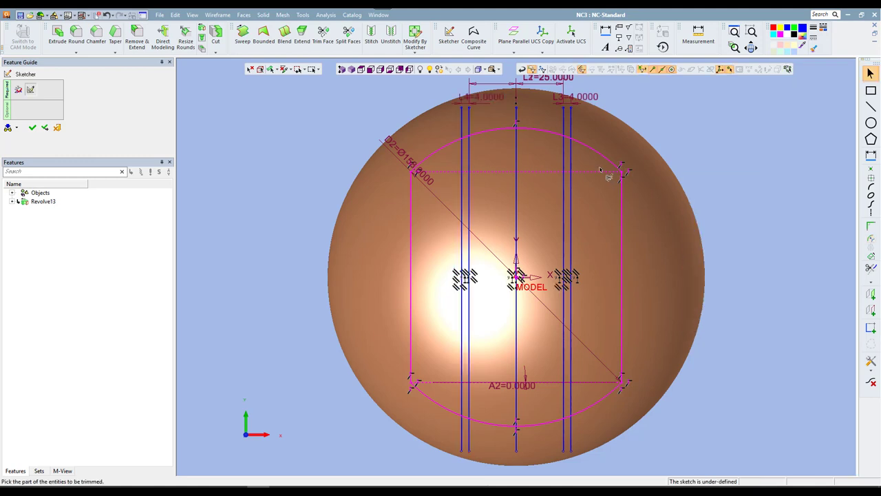
pyautogui.click(568, 140)
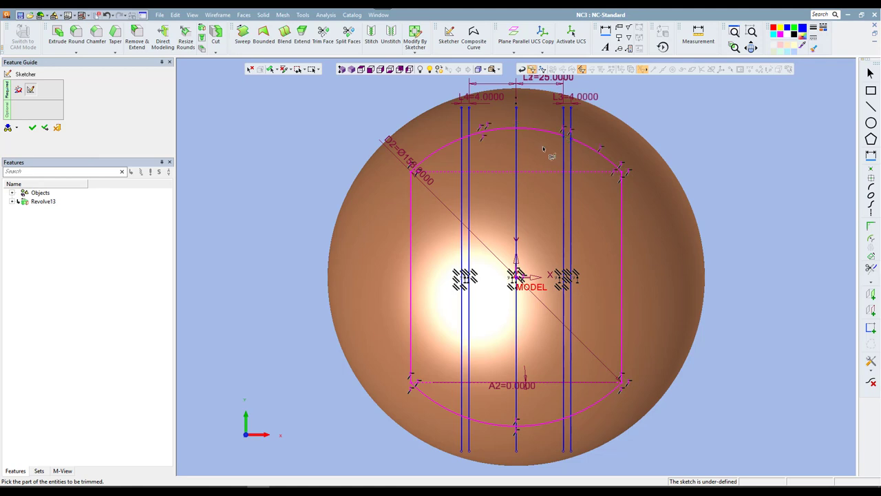
pyautogui.click(468, 137)
pyautogui.click(467, 418)
pyautogui.click(616, 402)
pyautogui.press('Escape')
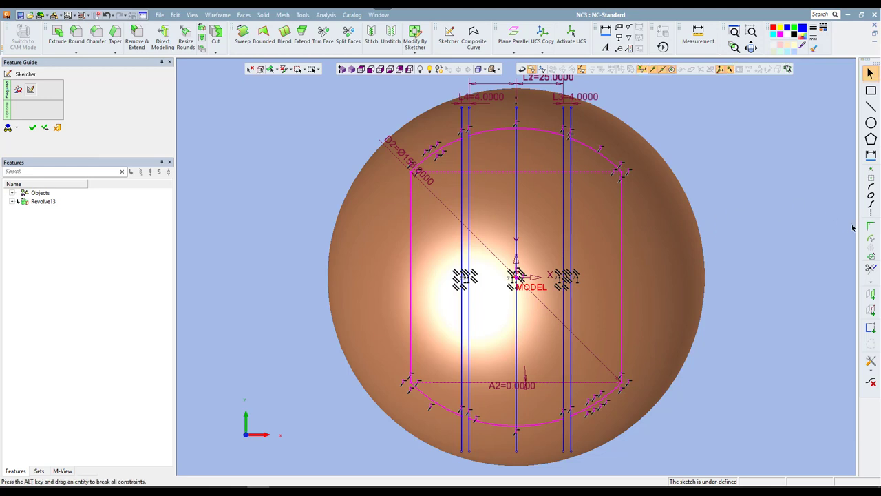
# Round the left and middle groove outline corners with 5 mm fillets.
pyautogui.click(870, 225)
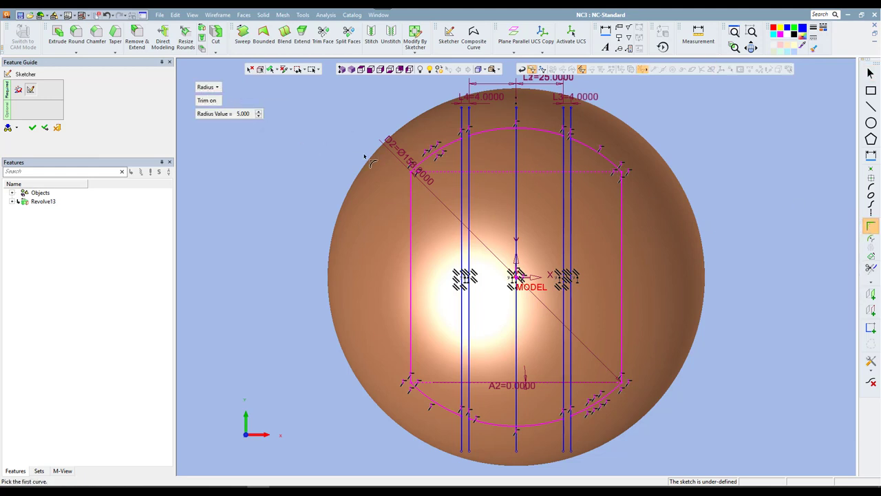
pyautogui.click(462, 150)
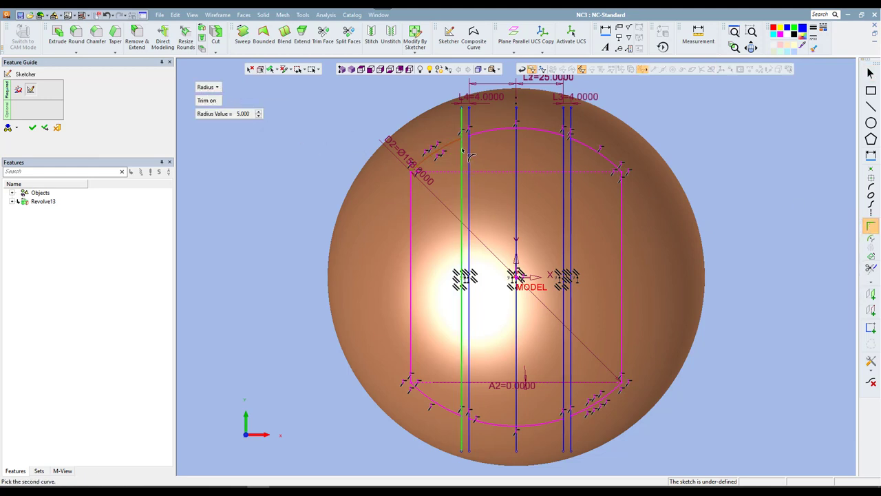
pyautogui.click(468, 155)
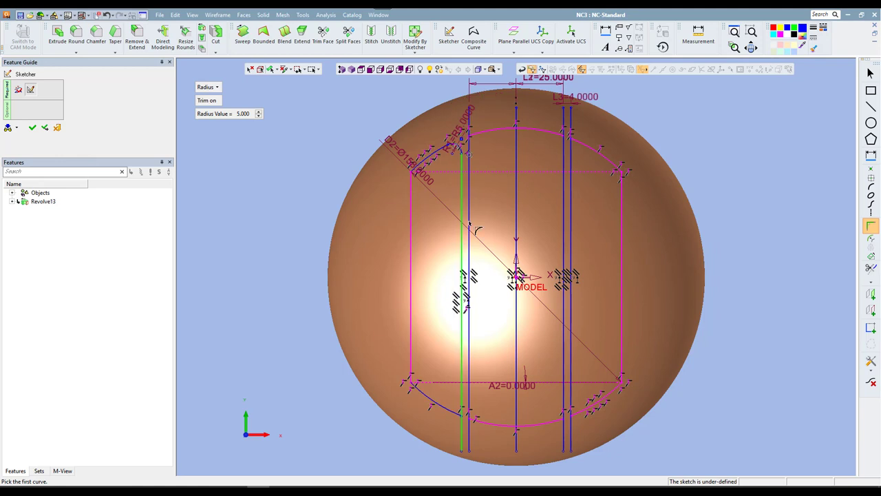
pyautogui.click(465, 398)
pyautogui.click(448, 407)
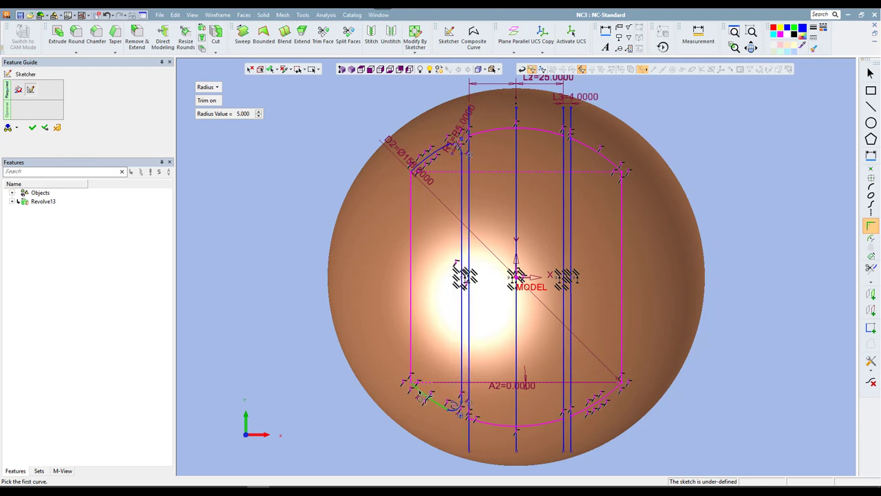
pyautogui.click(413, 208)
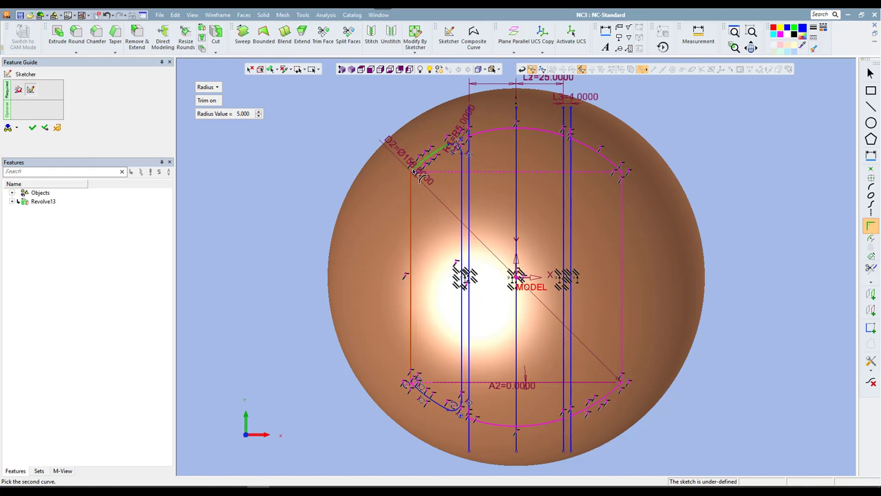
pyautogui.click(415, 172)
pyautogui.click(500, 136)
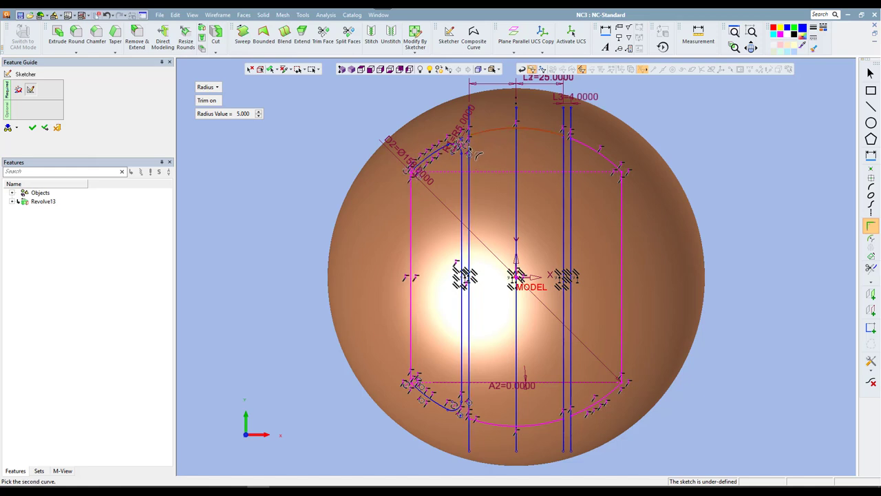
pyautogui.click(470, 148)
pyautogui.click(470, 353)
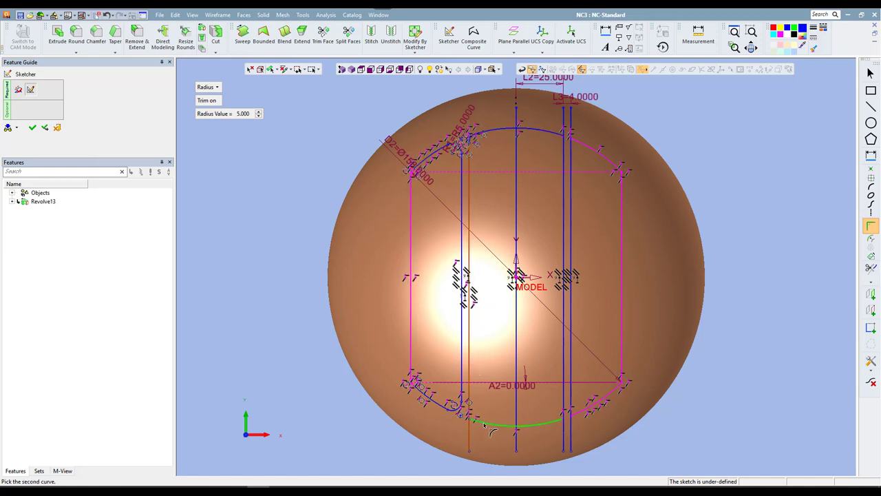
pyautogui.click(490, 423)
# Add 5 mm fillets to the remaining right-side corners of the outlines.
pyautogui.click(551, 425)
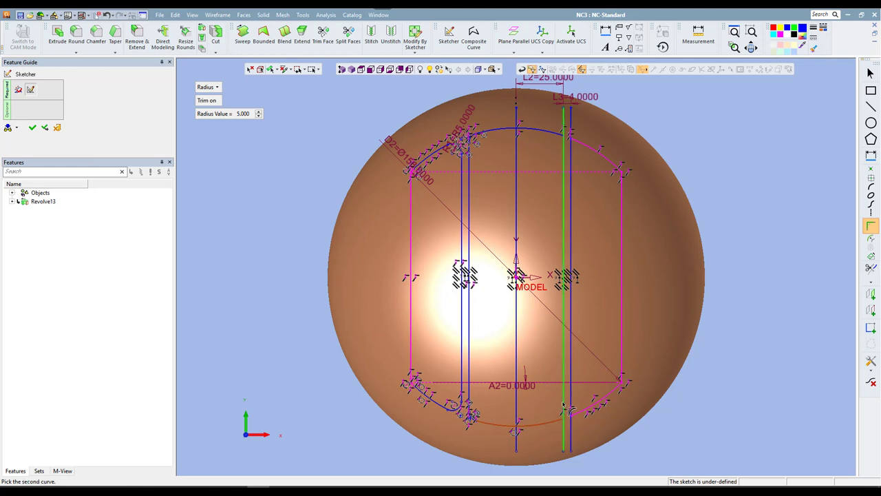
pyautogui.click(565, 408)
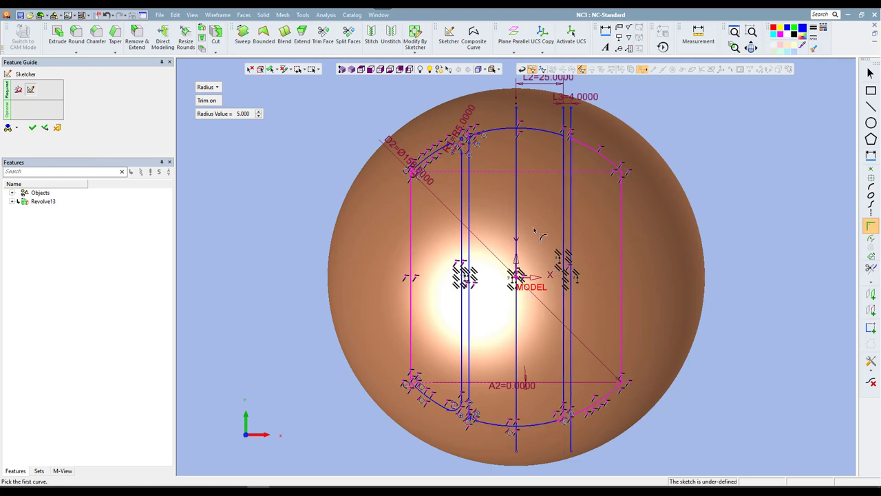
pyautogui.click(558, 137)
pyautogui.click(565, 148)
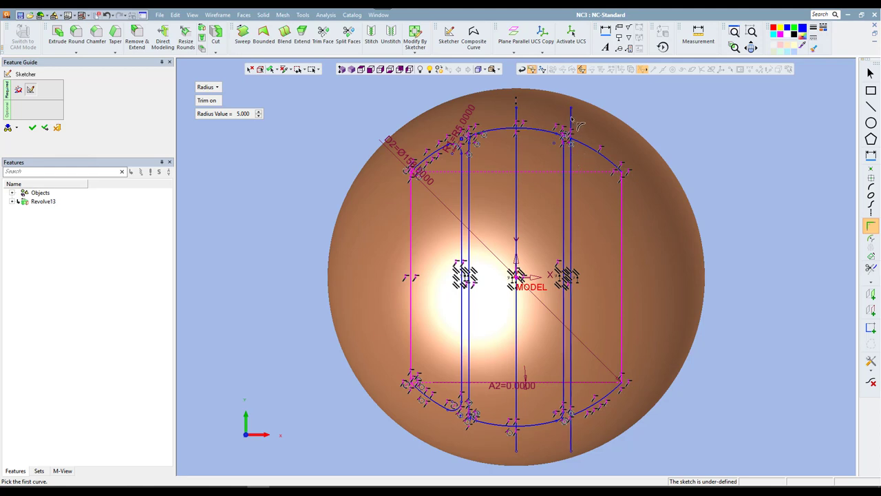
pyautogui.click(579, 154)
pyautogui.click(582, 157)
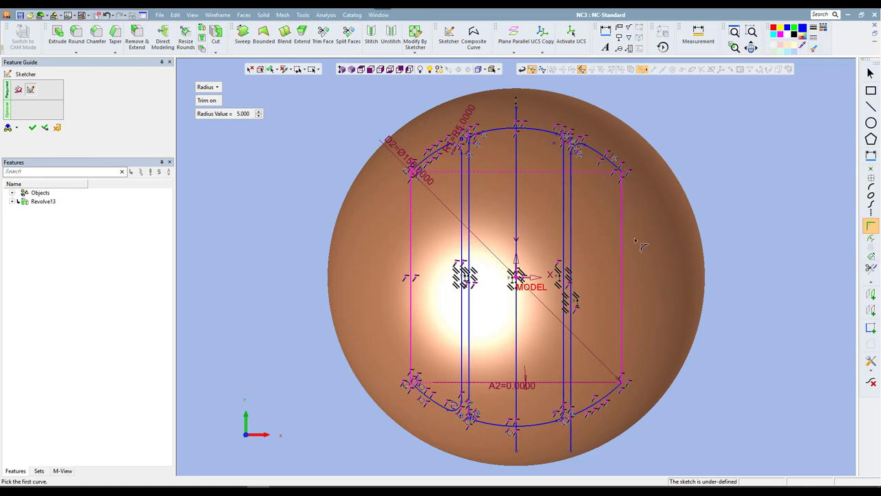
pyautogui.click(571, 404)
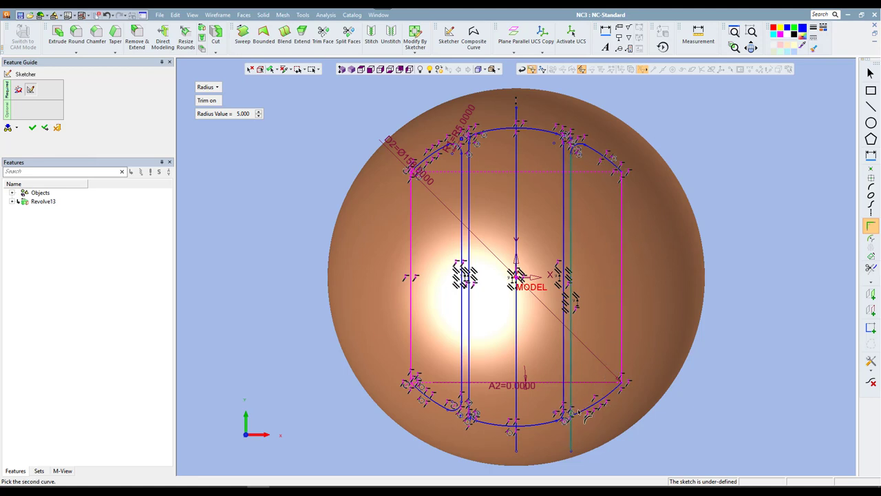
pyautogui.click(612, 387)
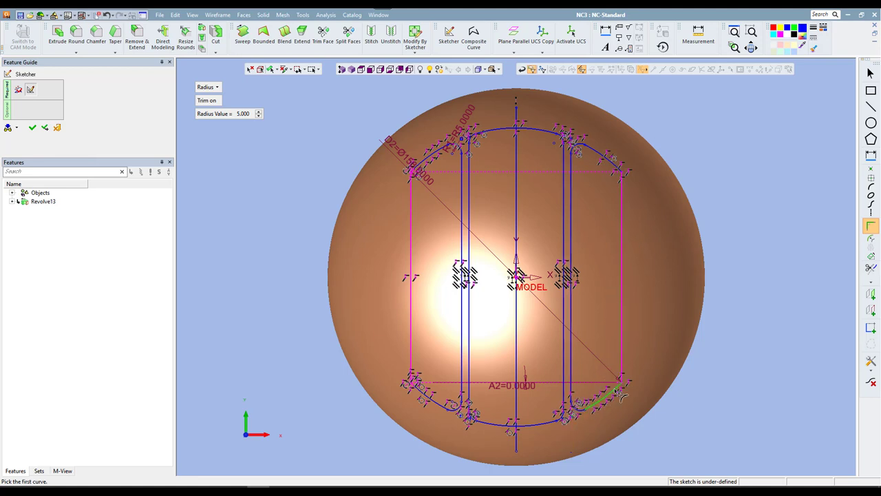
pyautogui.click(623, 378)
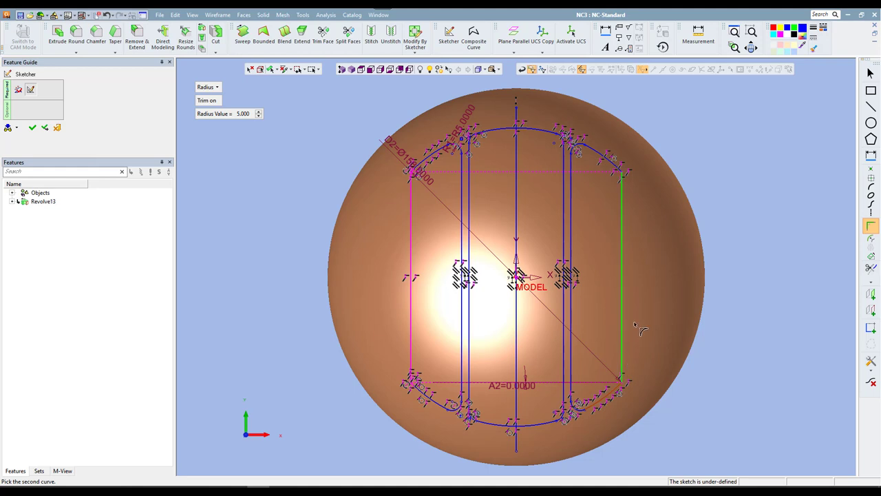
pyautogui.click(624, 303)
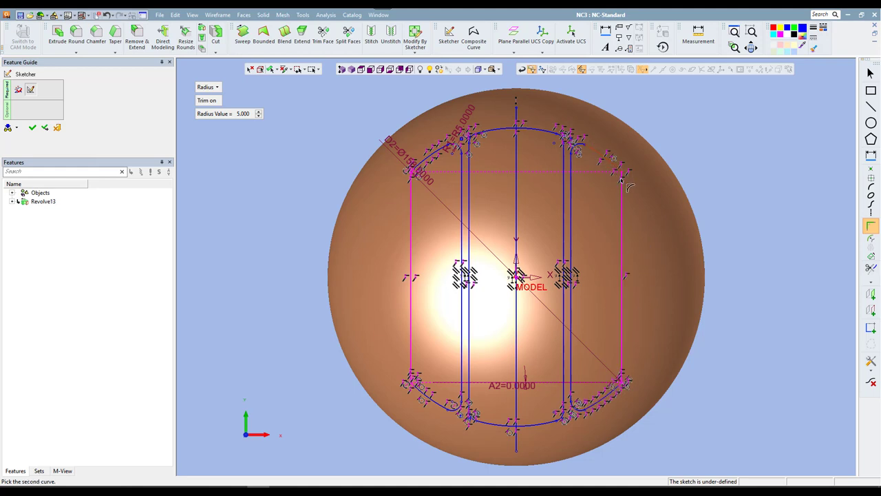
# Turn the vertical centre line into construction geometry.
pyautogui.press('Escape')
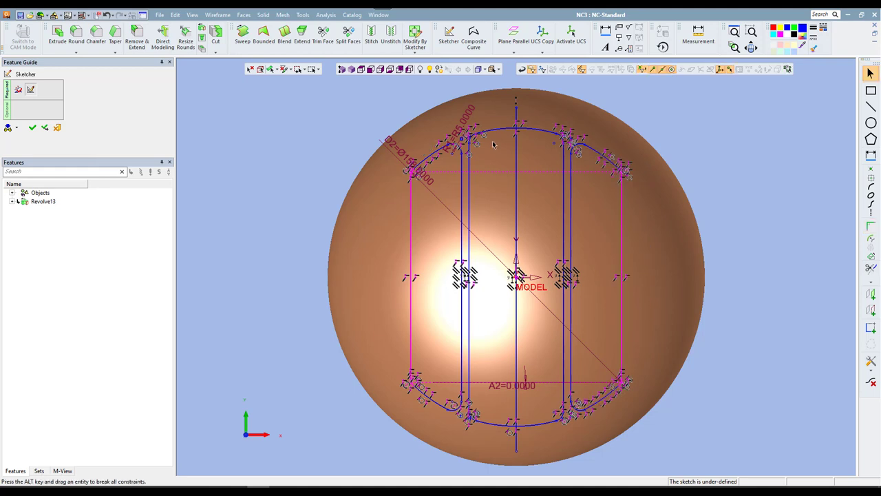
pyautogui.click(515, 153)
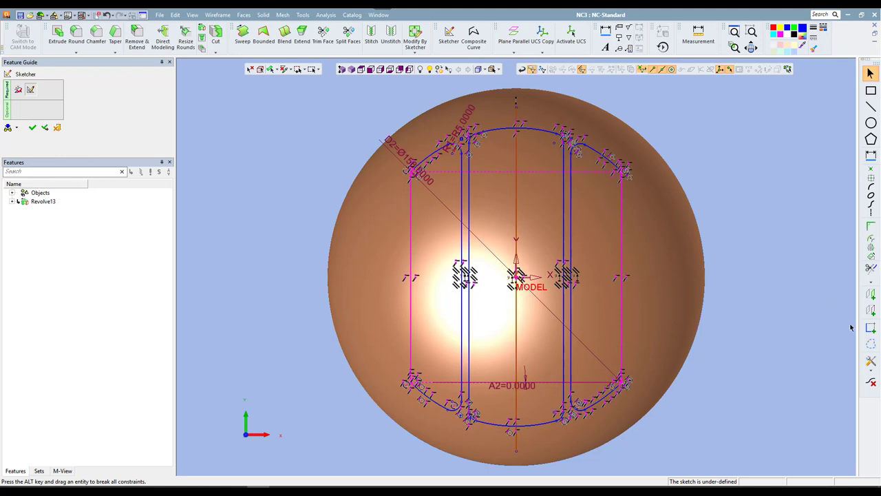
pyautogui.click(871, 343)
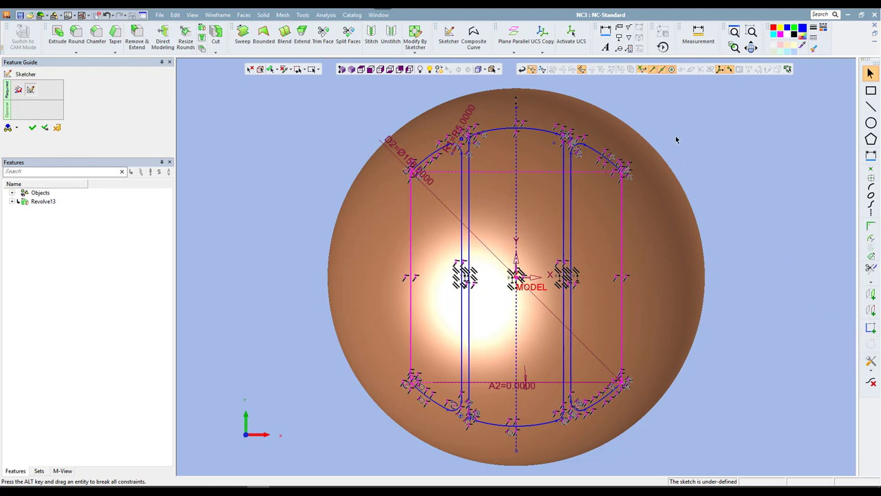
# Finish the groove sketch as Sketcher15 and view the sphere isometrically.
pyautogui.rightClick(676, 140)
pyautogui.click(682, 143)
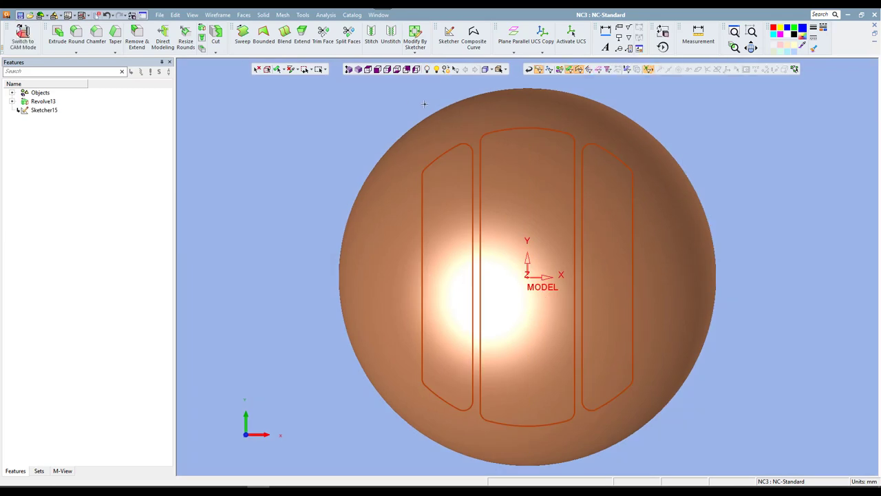
pyautogui.click(360, 69)
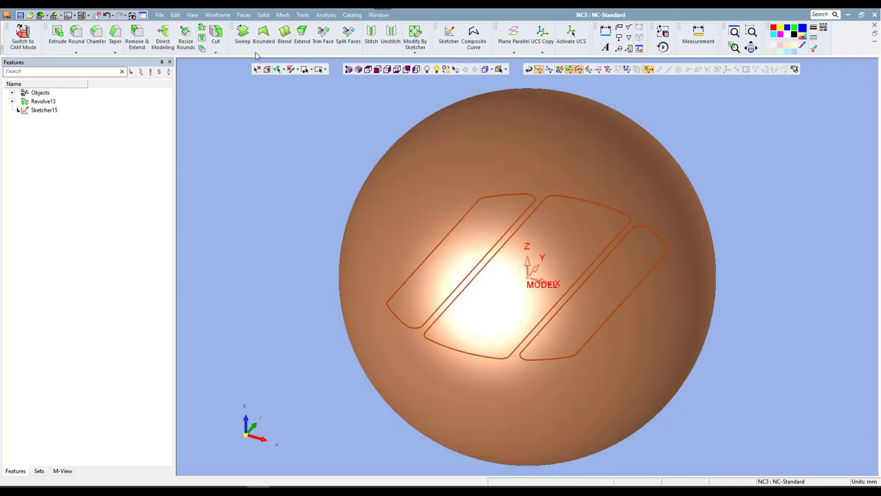
pyautogui.click(217, 15)
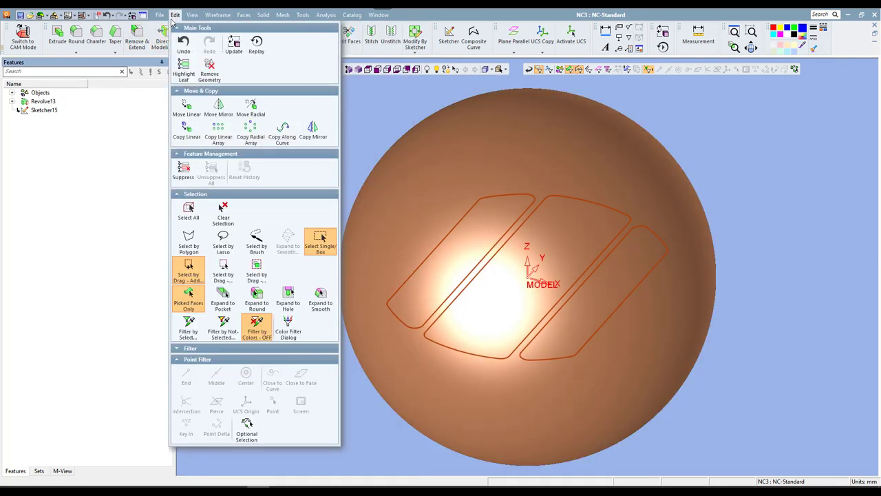
# Copy the groove sketch using XYZ Delta, rotated 90° about Z and 90° about Y.
pyautogui.click(185, 135)
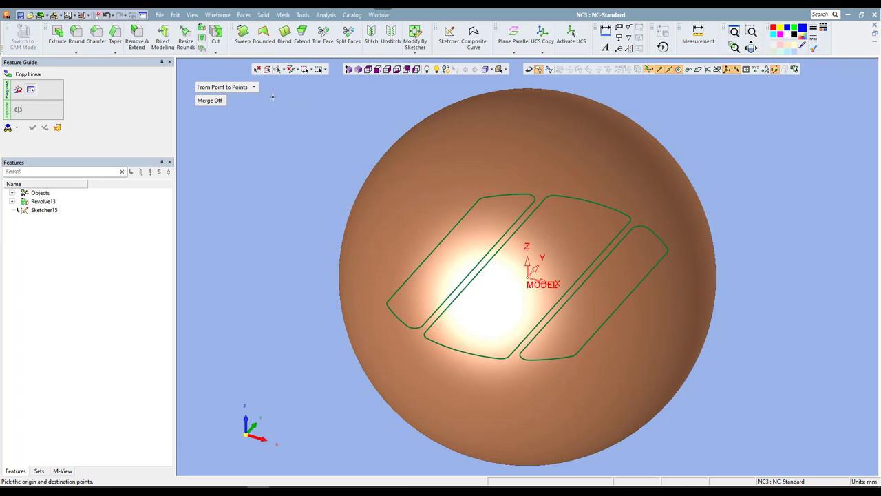
pyautogui.click(251, 87)
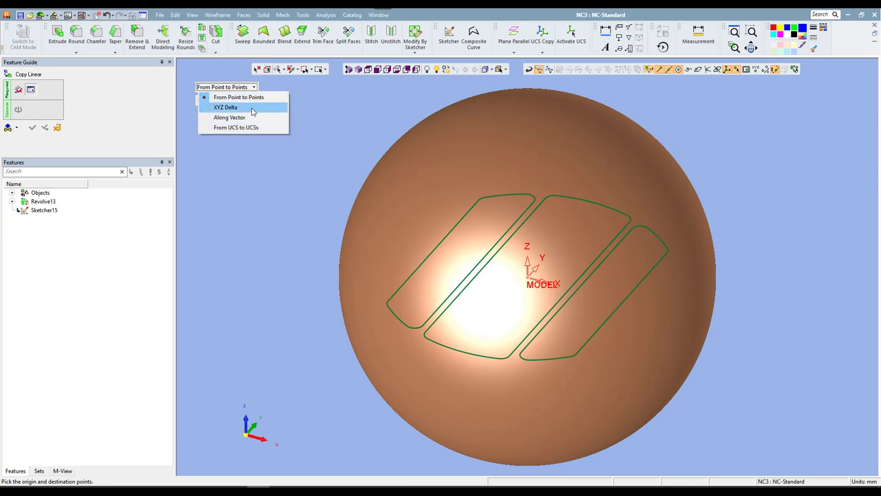
pyautogui.click(252, 108)
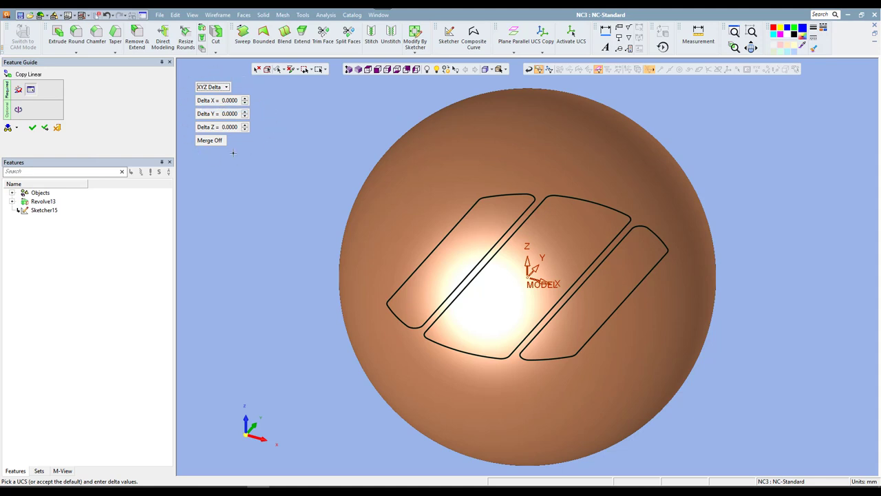
pyautogui.click(19, 109)
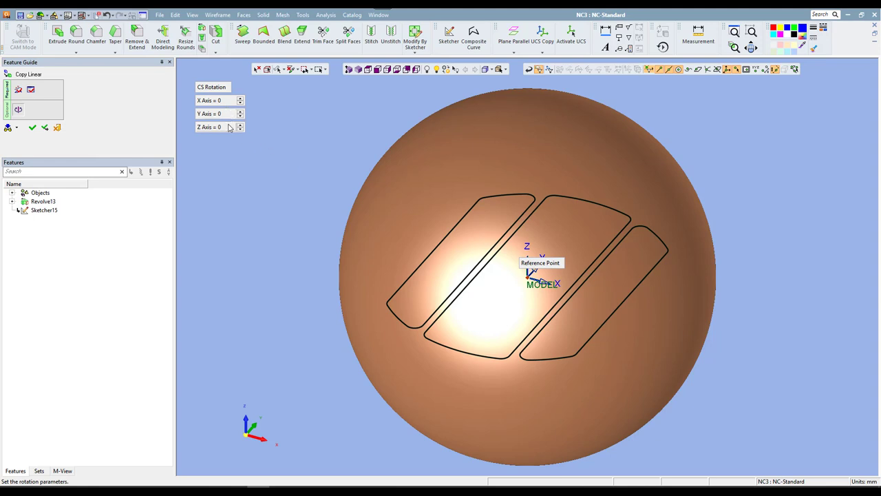
pyautogui.click(230, 128)
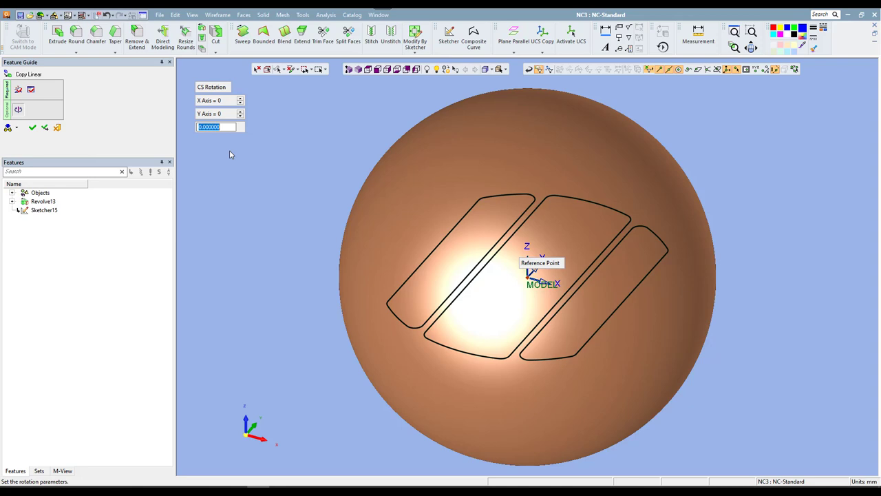
pyautogui.press('Return')
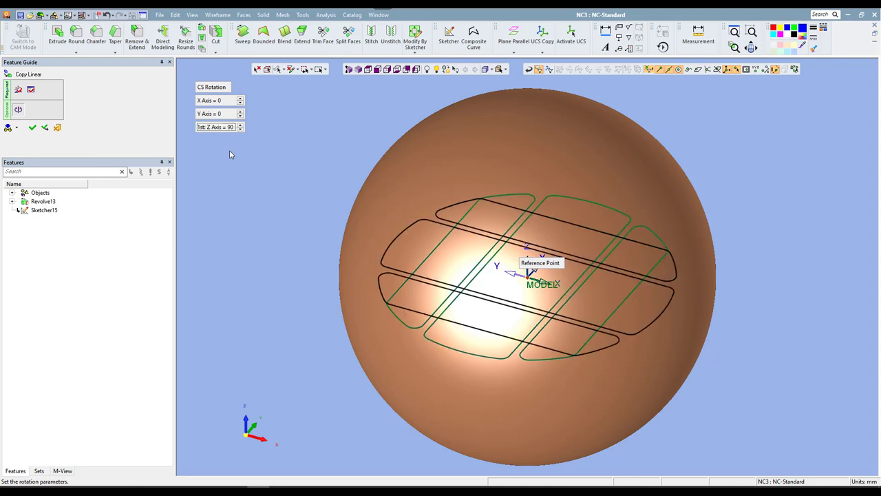
pyautogui.click(224, 116)
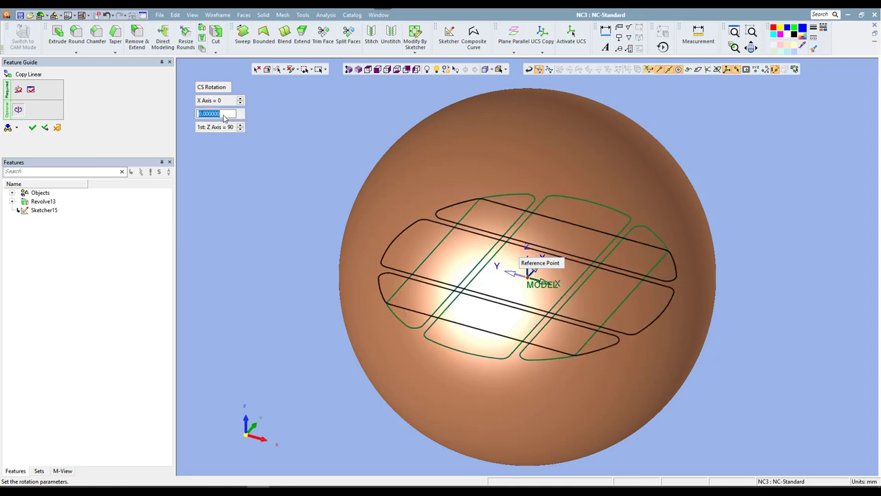
pyautogui.write('90')
pyautogui.press('Return')
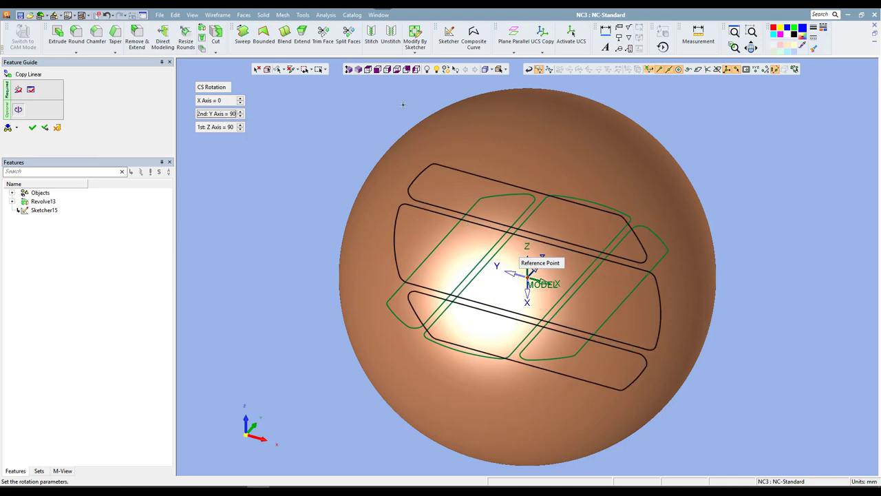
pyautogui.moveTo(707, 178)
pyautogui.mouseDown(button='middle')
pyautogui.moveTo(724, 157)
pyautogui.moveTo(709, 159)
pyautogui.moveTo(715, 187)
pyautogui.moveTo(738, 147)
pyautogui.moveTo(715, 177)
pyautogui.mouseUp(button='middle')
pyautogui.rightClick(354, 115)
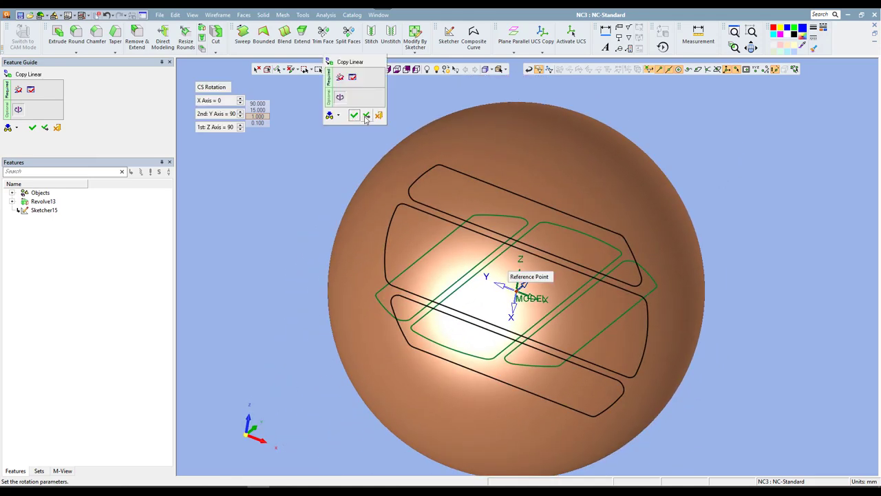
pyautogui.click(354, 117)
pyautogui.moveTo(359, 86); pyautogui.dragTo(486, 198, button='middle')
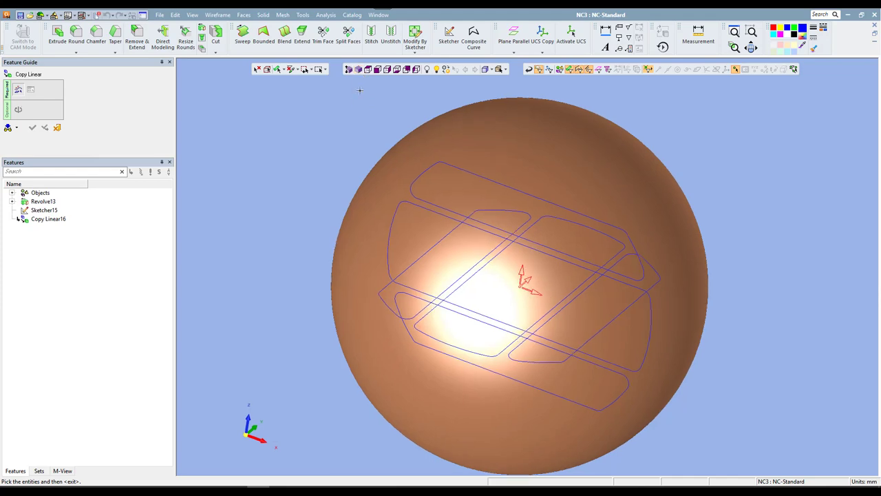
# Copy the groove sketch again as a rotated copy: Z 90°, Y 0, X 90°.
pyautogui.click(488, 198)
pyautogui.middleClick(310, 140)
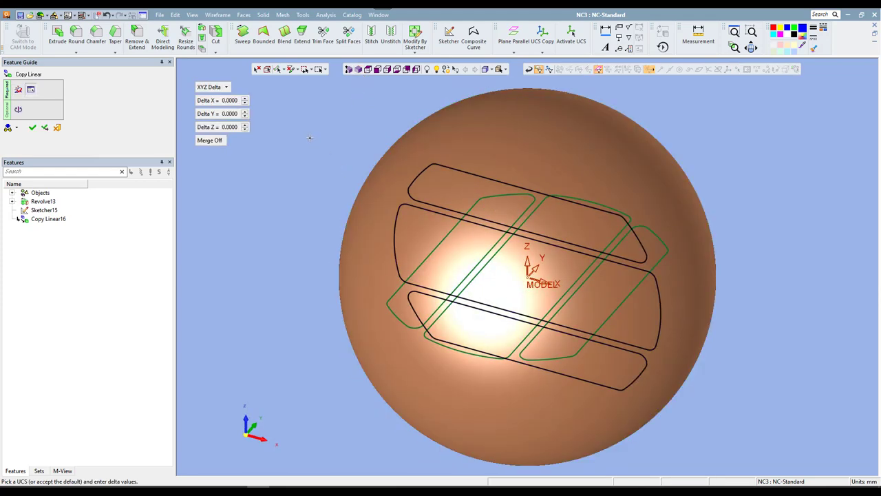
pyautogui.click(18, 109)
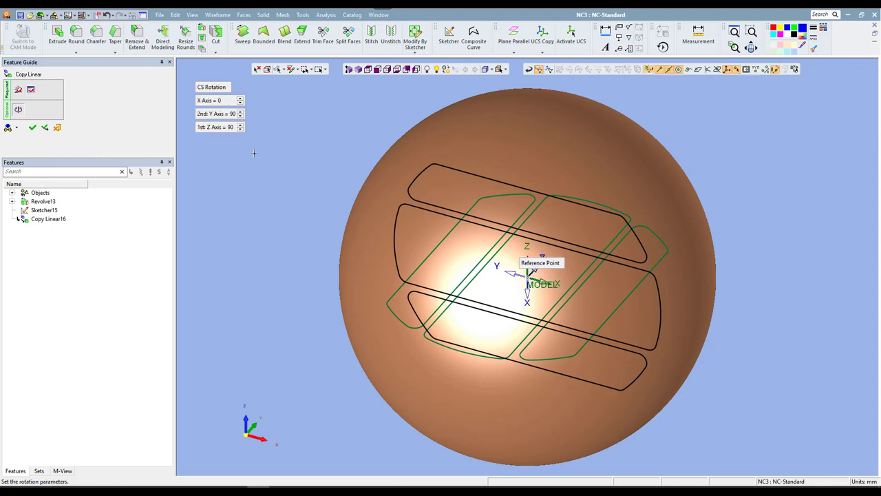
pyautogui.click(229, 119)
pyautogui.write('0')
pyautogui.press('Return')
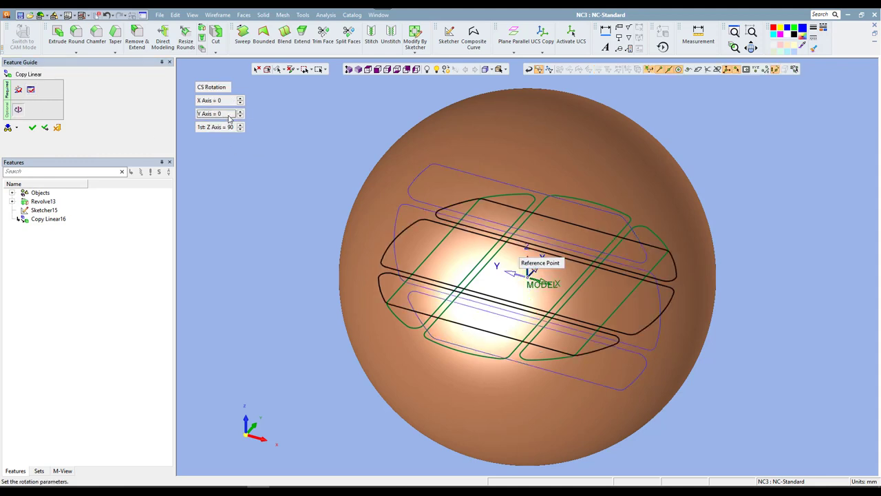
pyautogui.click(230, 103)
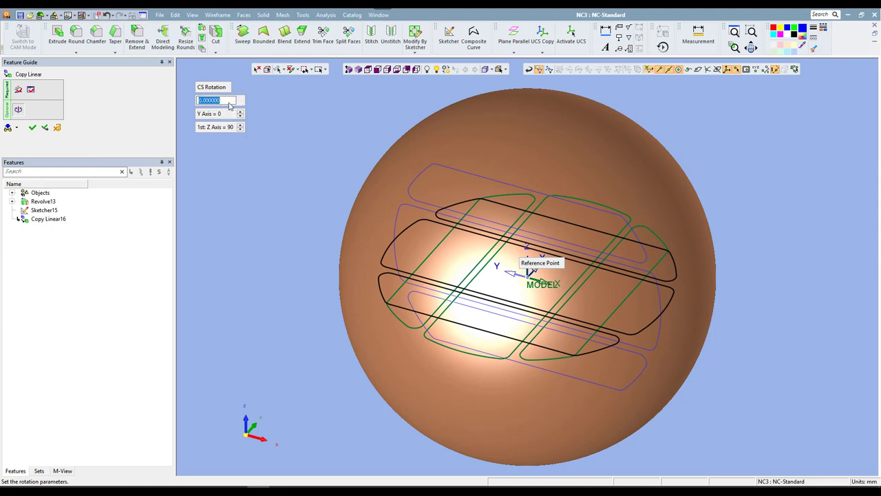
pyautogui.write('90')
pyautogui.press('Return')
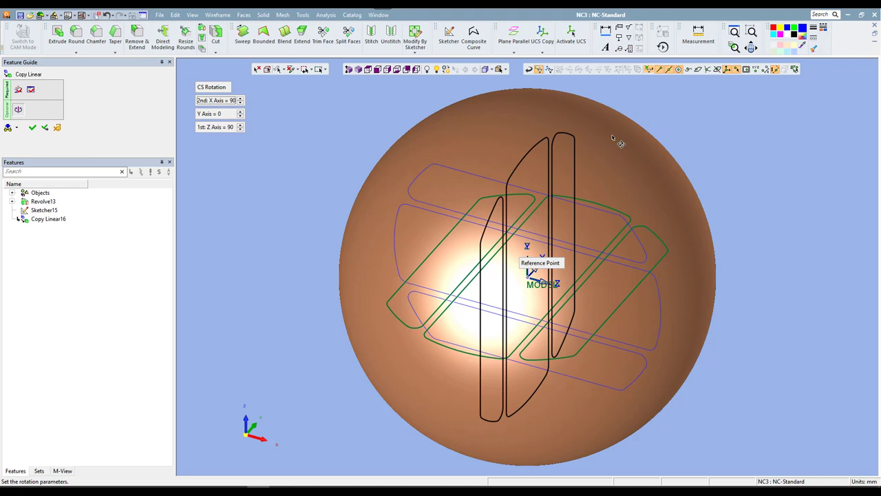
pyautogui.moveTo(613, 137); pyautogui.dragTo(495, 130, button='middle')
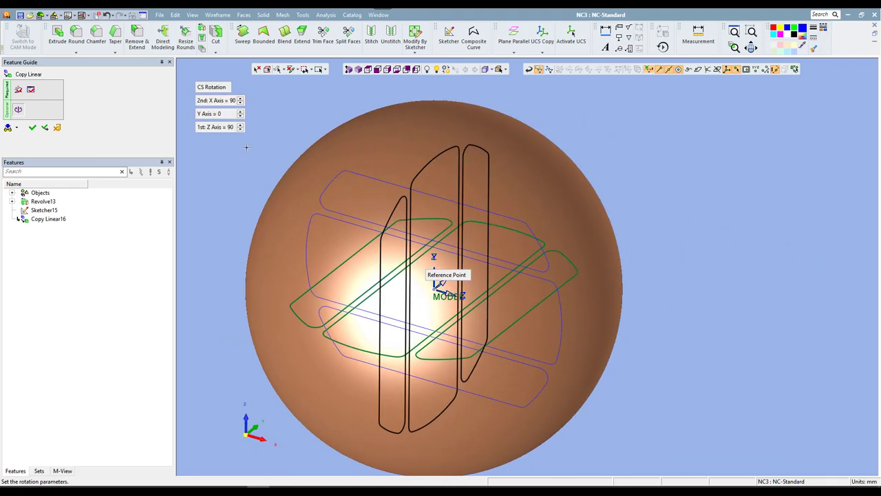
pyautogui.click(32, 128)
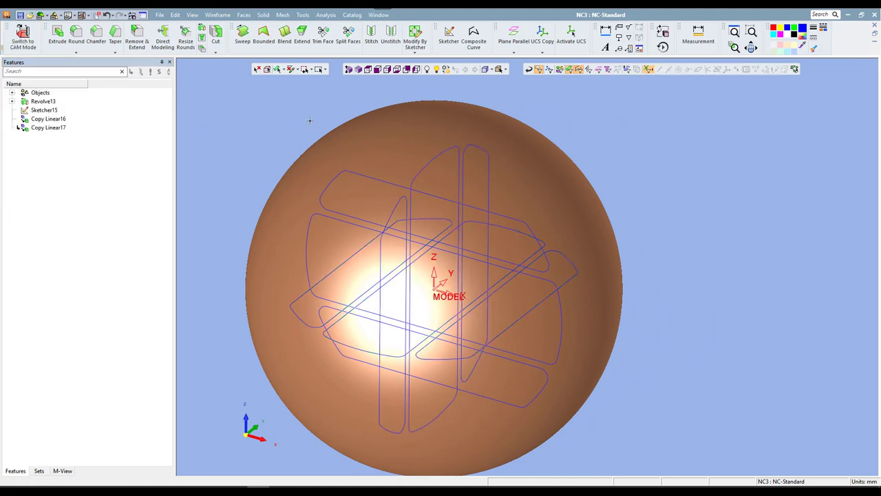
# Split the sphere face along the diagonal curves, projected by direction on both sides.
pyautogui.click(248, 16)
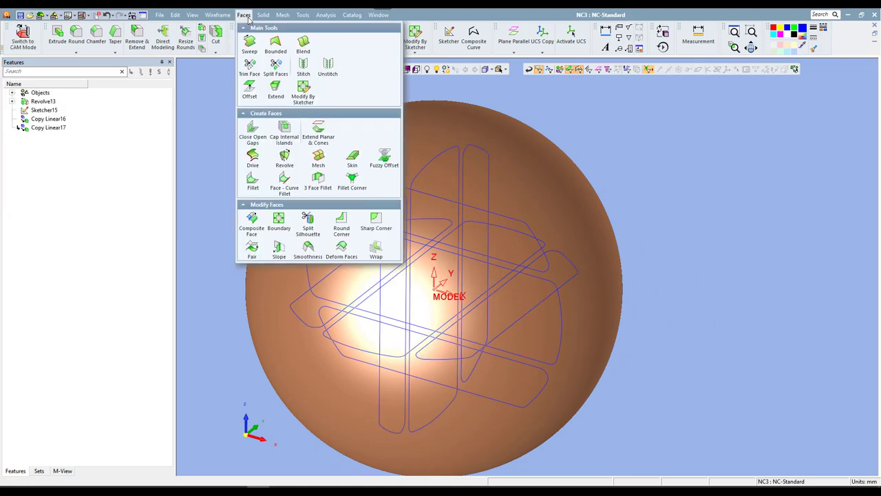
pyautogui.click(275, 66)
pyautogui.click(541, 157)
pyautogui.middleClick(541, 157)
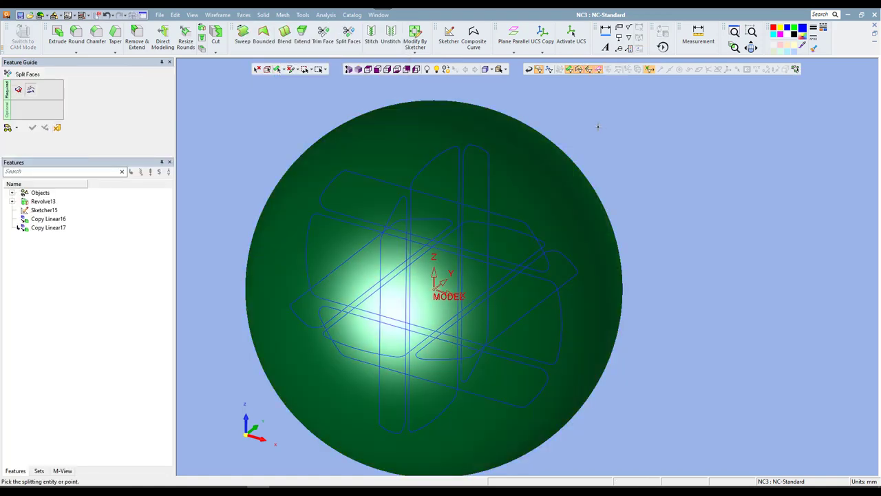
pyautogui.click(540, 243)
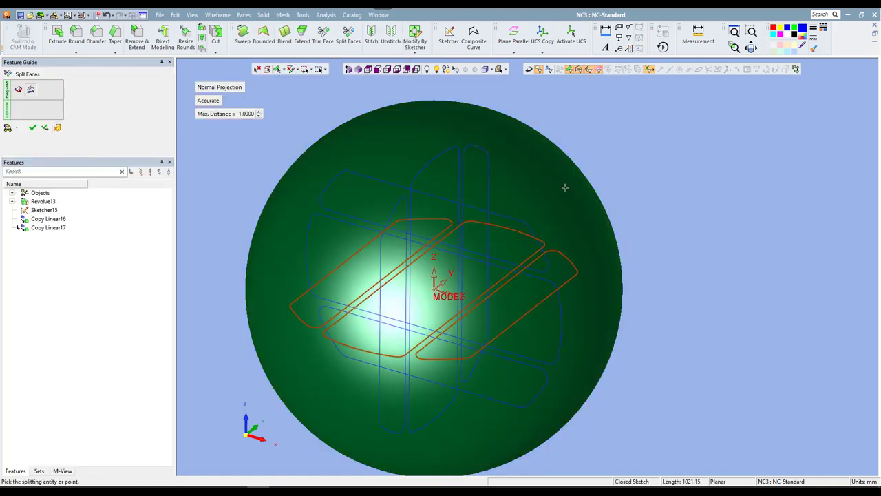
pyautogui.click(219, 87)
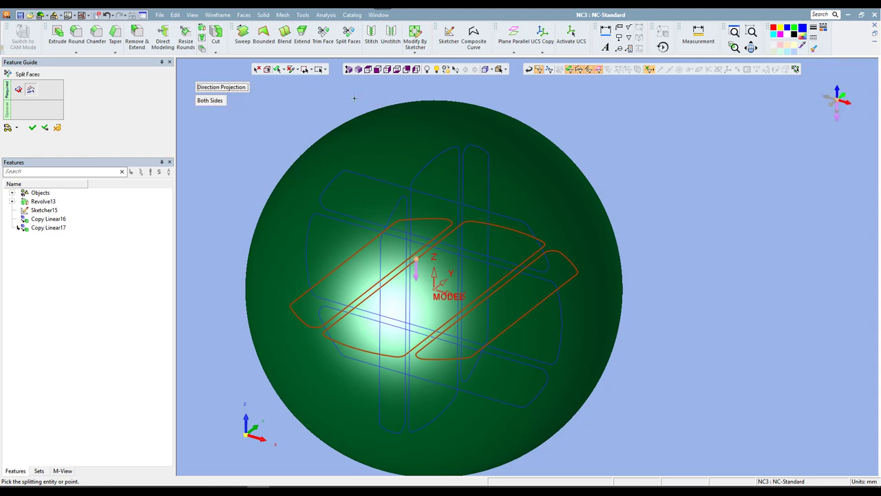
pyautogui.rightClick(258, 126)
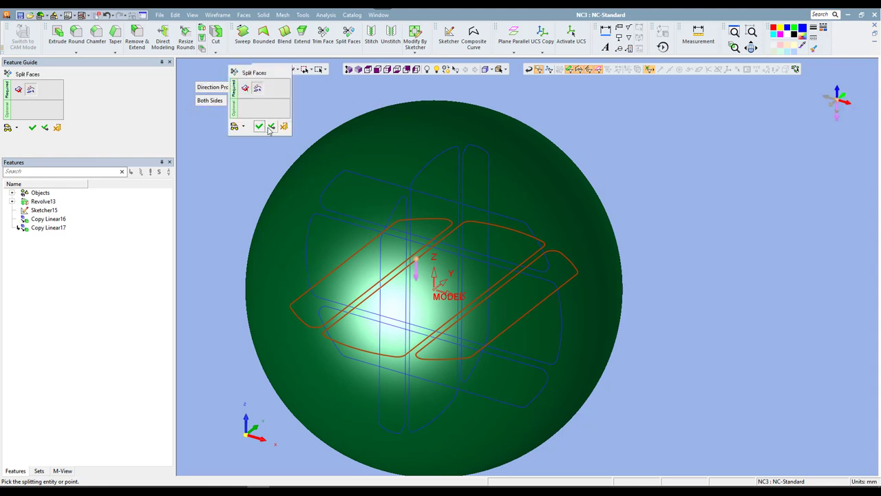
pyautogui.click(268, 131)
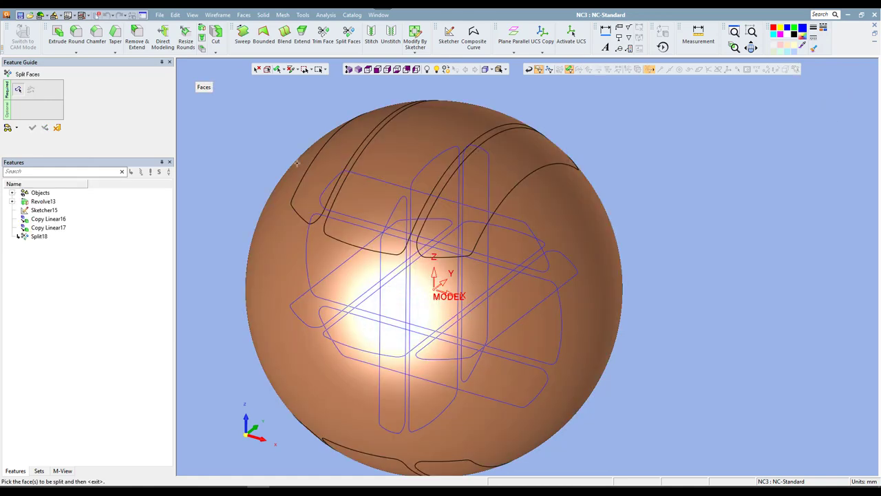
# Split the sphere faces again along the vertical curves with the same projection.
pyautogui.click(586, 238)
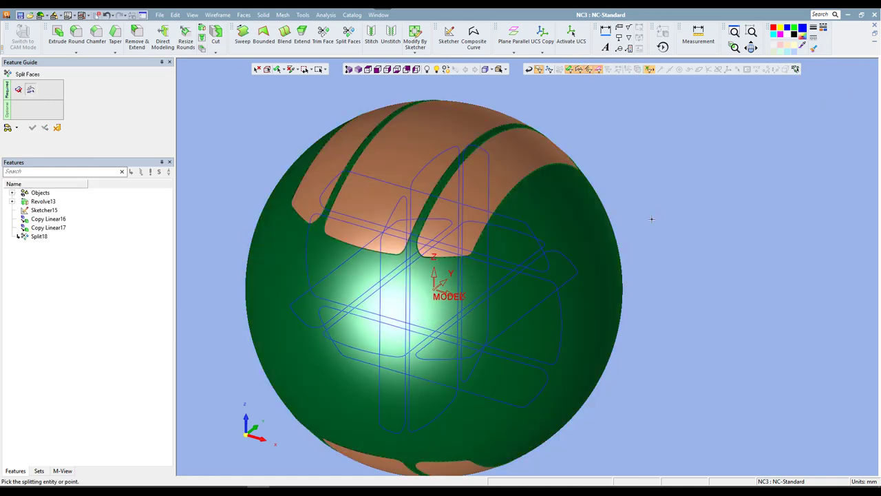
pyautogui.moveTo(664, 200); pyautogui.dragTo(635, 190, button='middle')
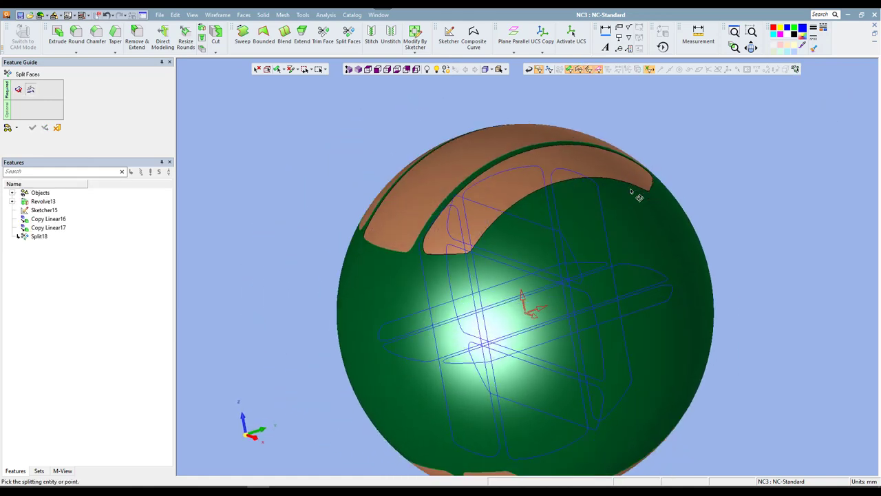
pyautogui.click(599, 199)
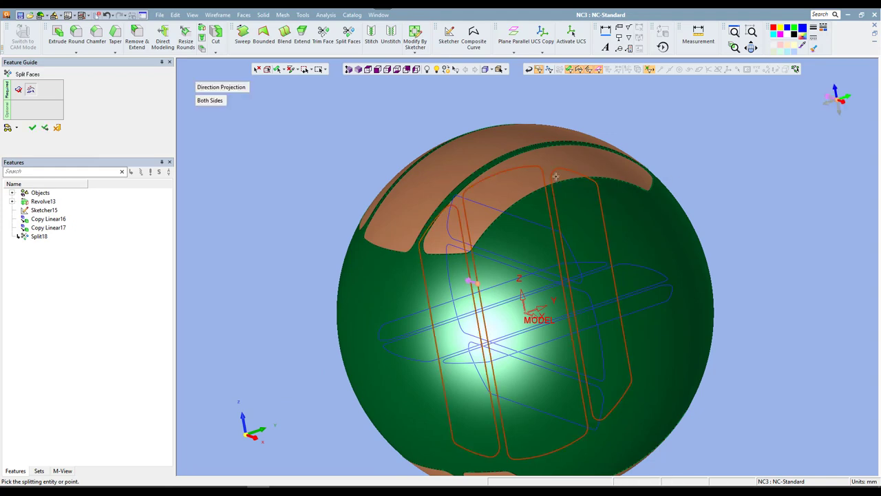
pyautogui.moveTo(354, 135); pyautogui.dragTo(574, 166, button='middle')
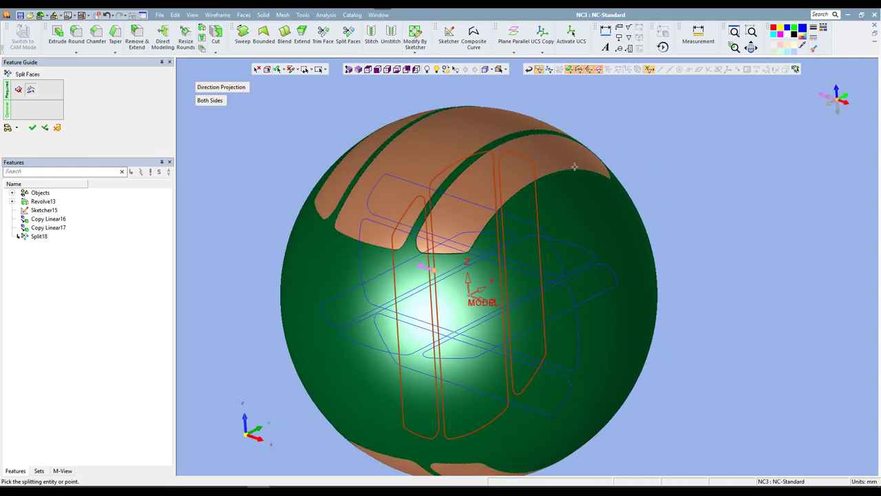
pyautogui.rightClick(246, 142)
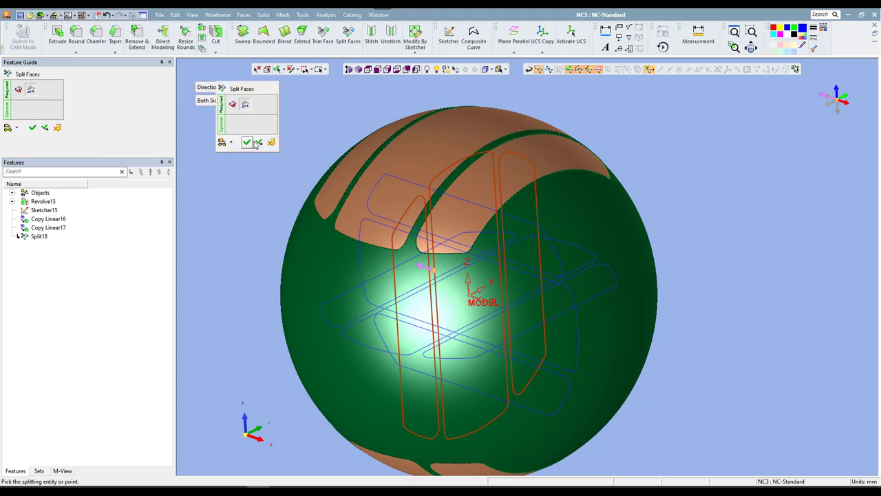
pyautogui.click(255, 142)
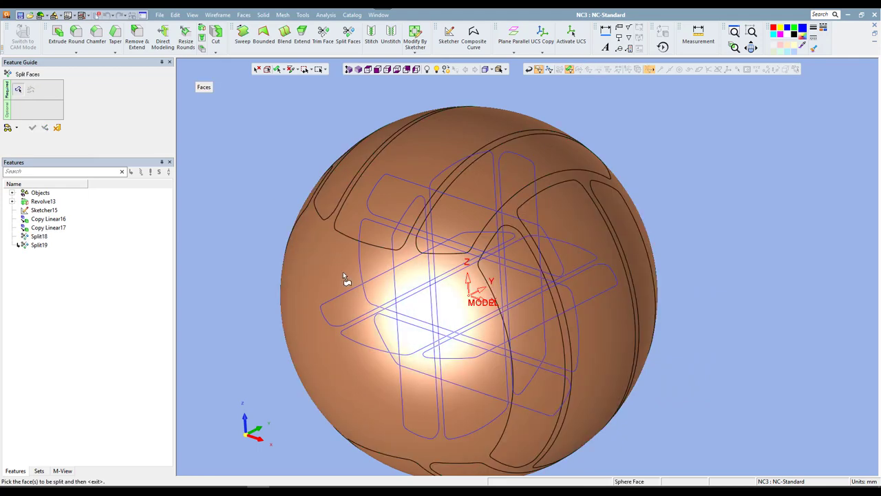
# Split the sphere faces along the horizontal curve loop, projected through both sides.
pyautogui.moveTo(334, 243)
pyautogui.mouseDown(button='middle')
pyautogui.moveTo(337, 219)
pyautogui.moveTo(303, 275)
pyautogui.mouseUp(button='middle')
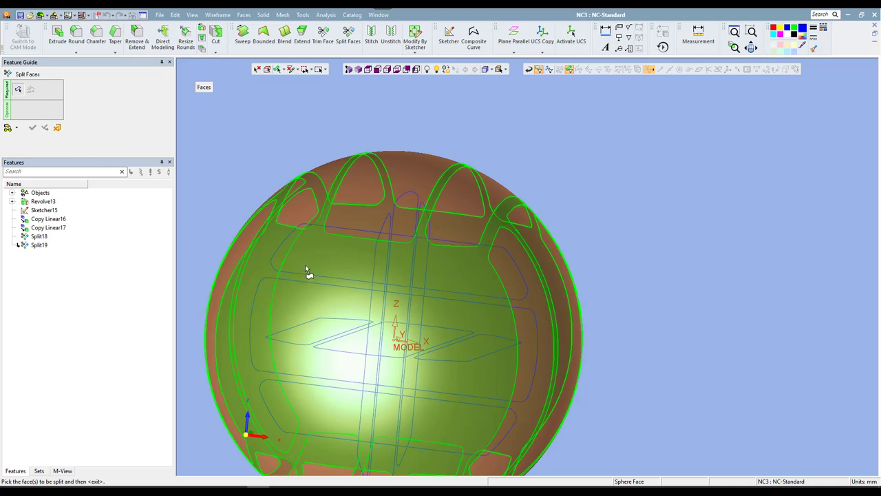
pyautogui.click(305, 264)
pyautogui.rightClick(336, 263)
pyautogui.click(333, 274)
pyautogui.click(332, 280)
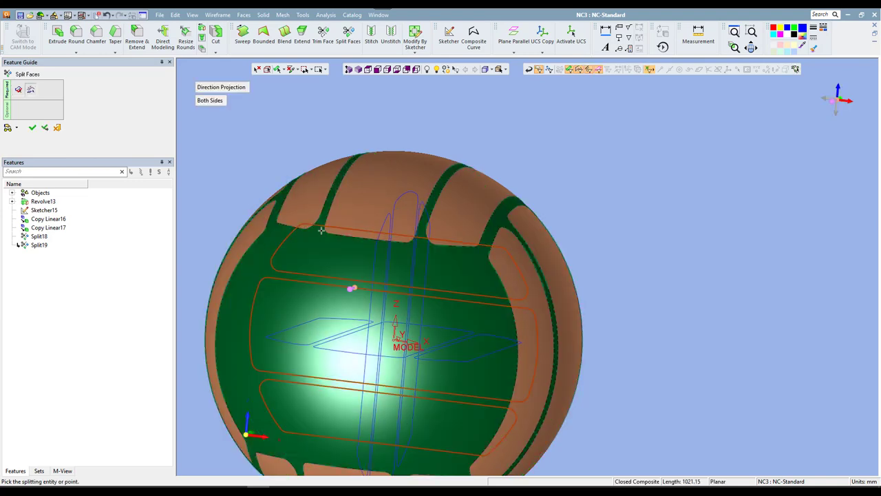
pyautogui.moveTo(360, 77); pyautogui.dragTo(293, 177, button='middle')
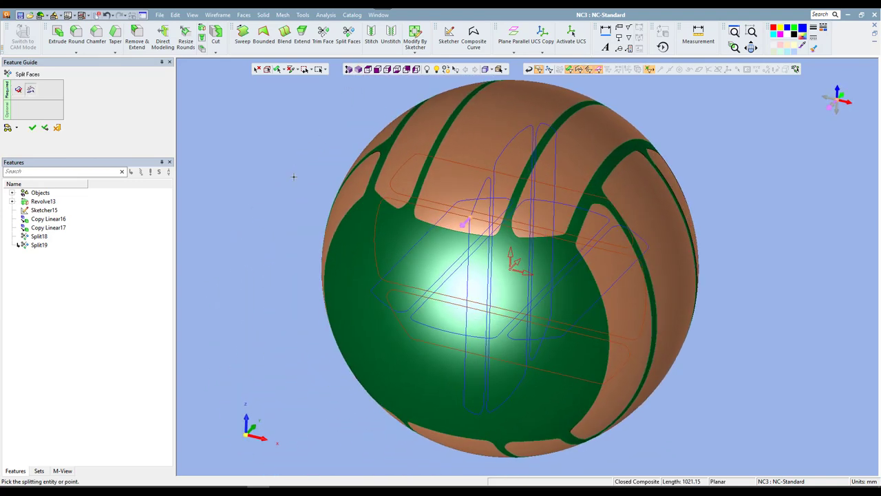
pyautogui.rightClick(293, 177)
pyautogui.click(294, 177)
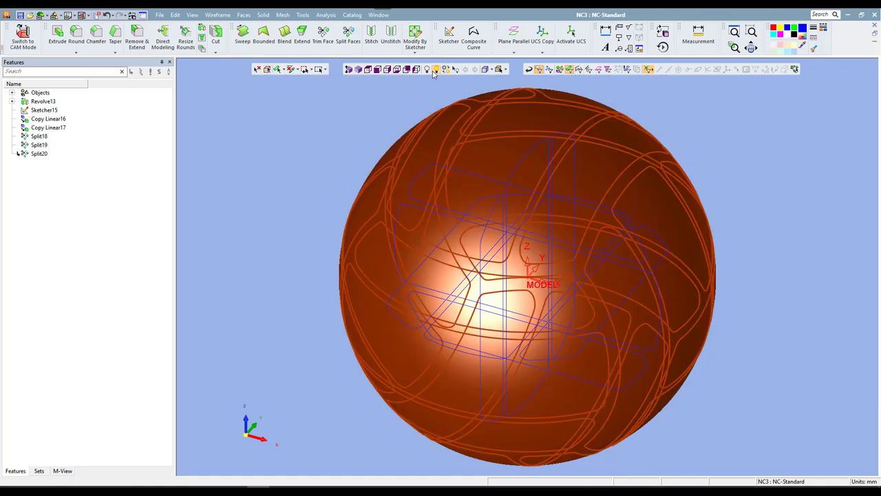
# Hide the construction curves so only the sphere shows, and inspect it with a dynamic section.
pyautogui.click(451, 125)
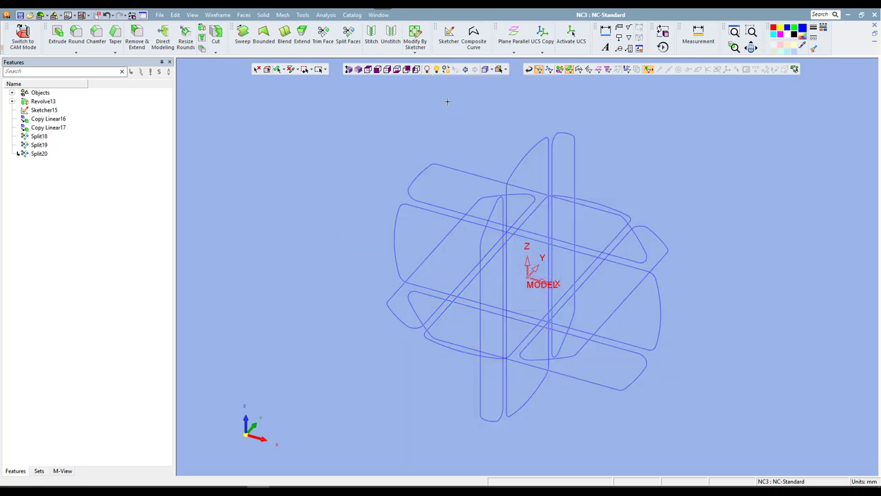
pyautogui.click(446, 68)
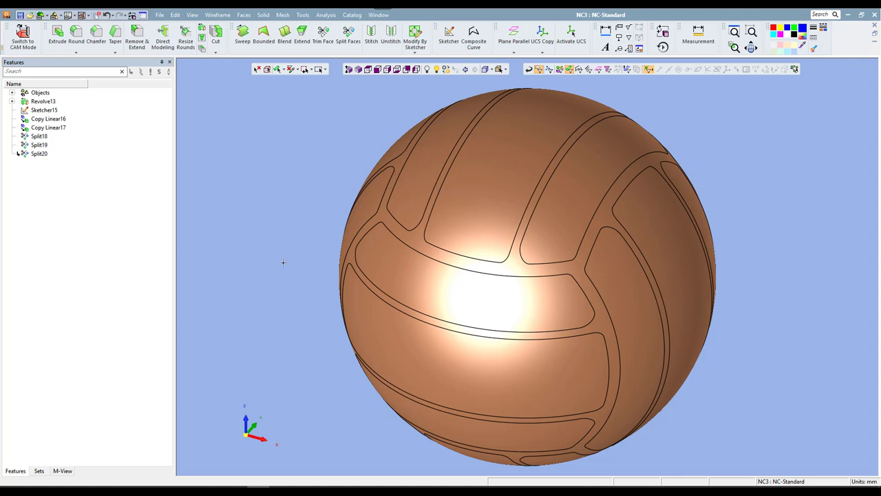
pyautogui.moveTo(181, 261)
pyautogui.click(199, 363)
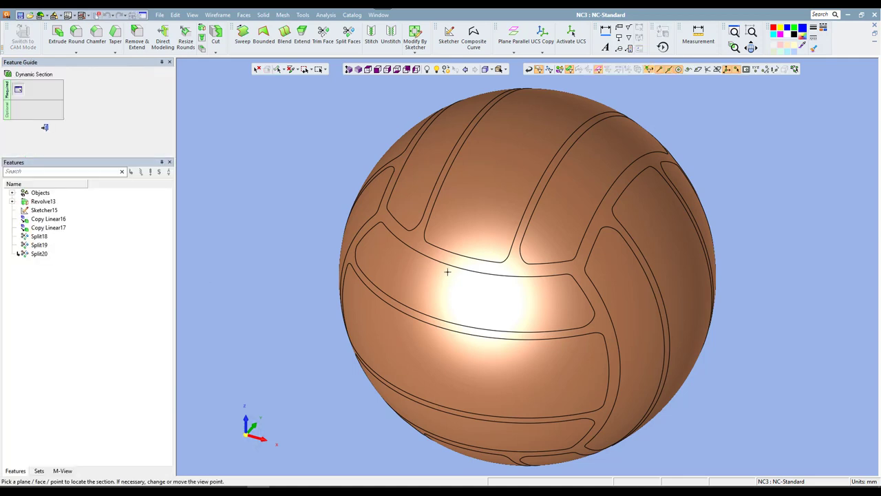
pyautogui.click(476, 272)
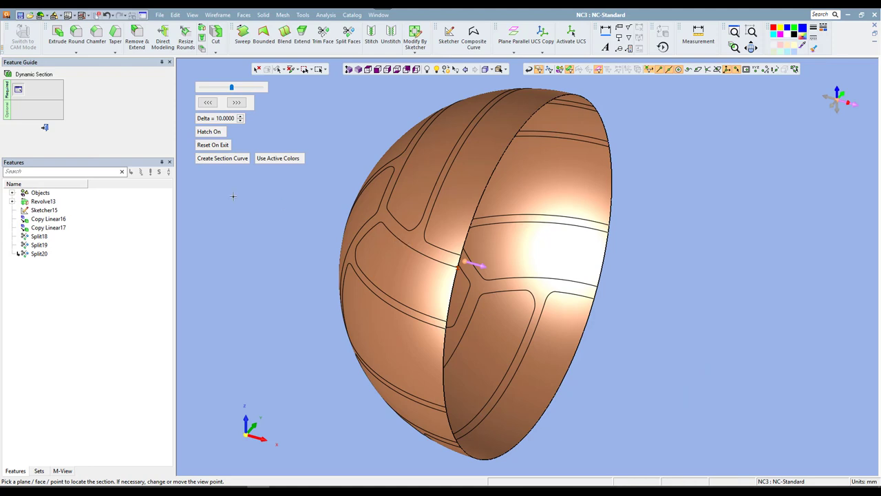
pyautogui.click(44, 128)
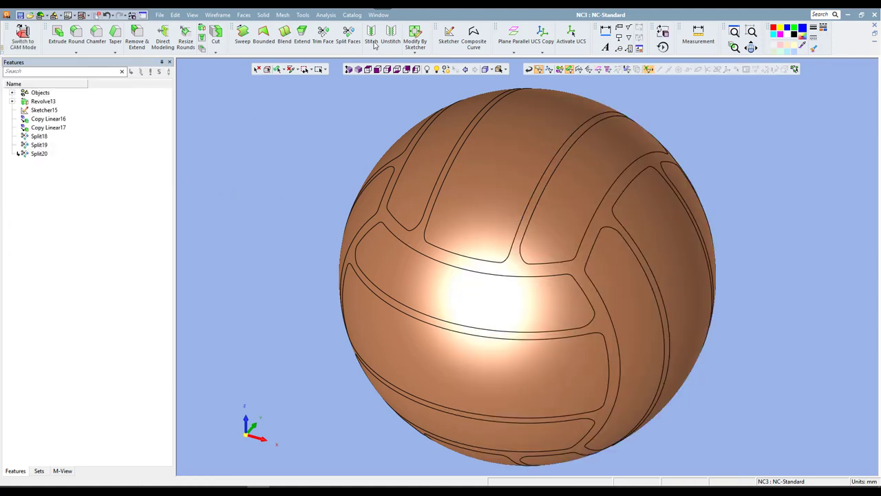
# Stitch all of the ball's faces into a single solid.
pyautogui.click(371, 34)
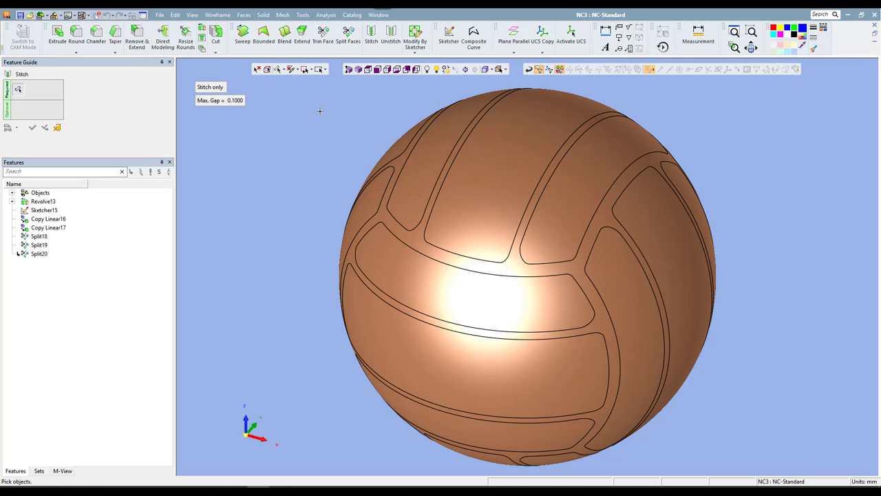
pyautogui.click(267, 69)
pyautogui.rightClick(309, 150)
pyautogui.click(309, 154)
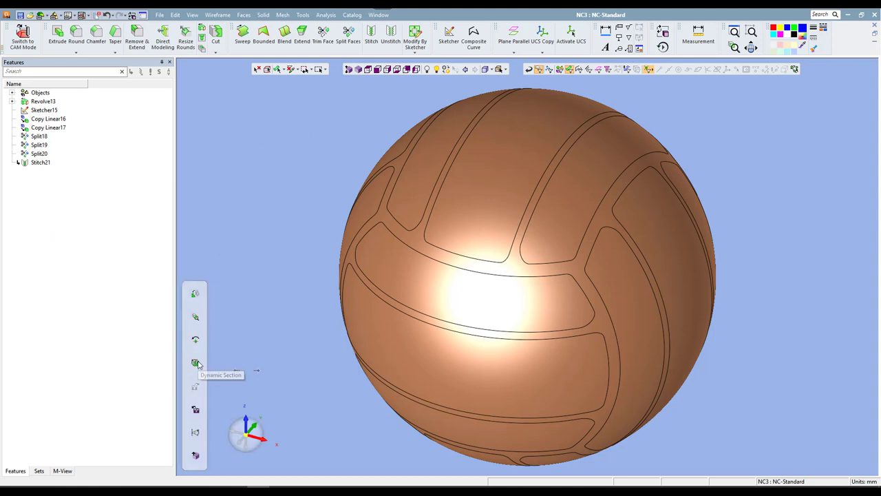
# Check with a dynamic cross-section that the ball is now solid.
pyautogui.click(197, 363)
pyautogui.click(494, 278)
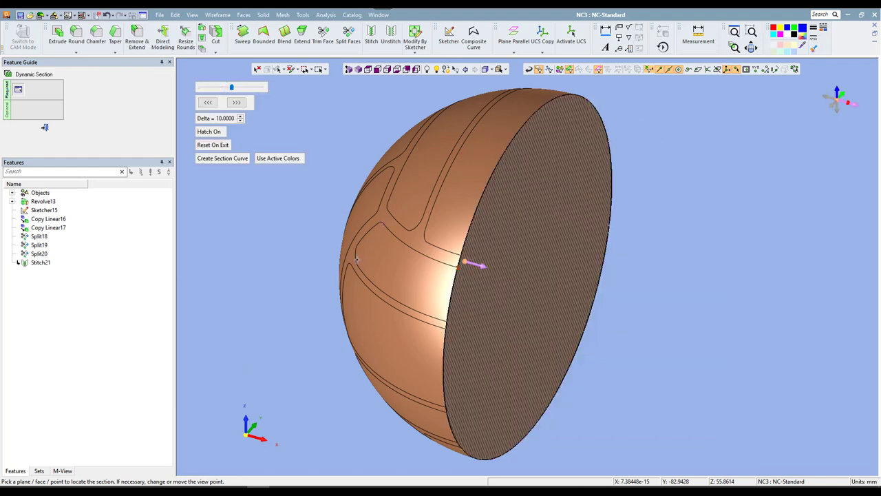
pyautogui.rightClick(338, 209)
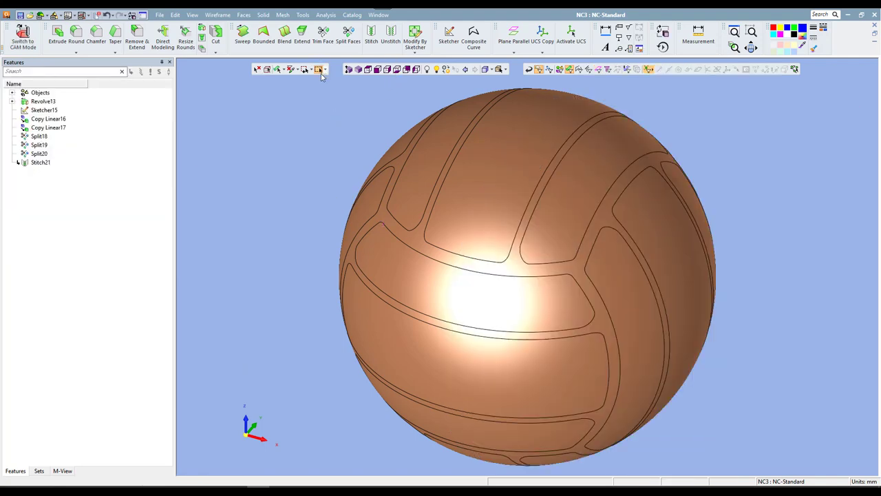
pyautogui.click(262, 15)
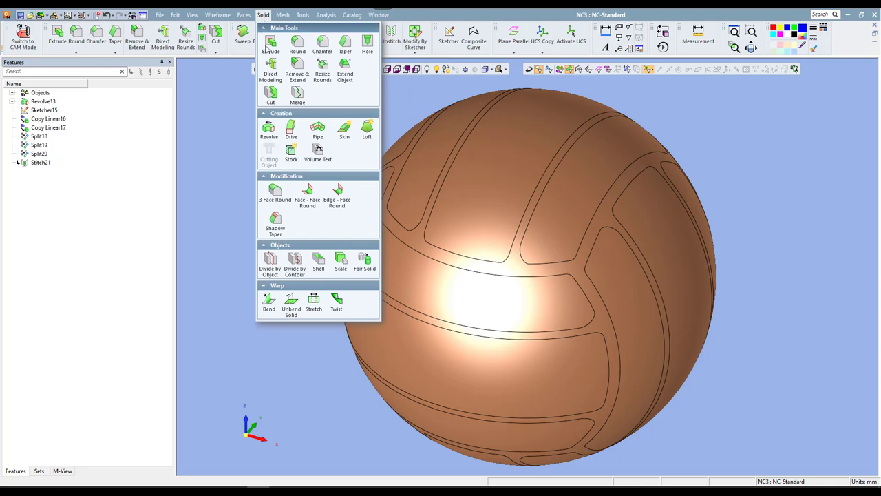
# Select the groove faces for a direct-modelling offset with a 1 mm distance.
pyautogui.click(271, 69)
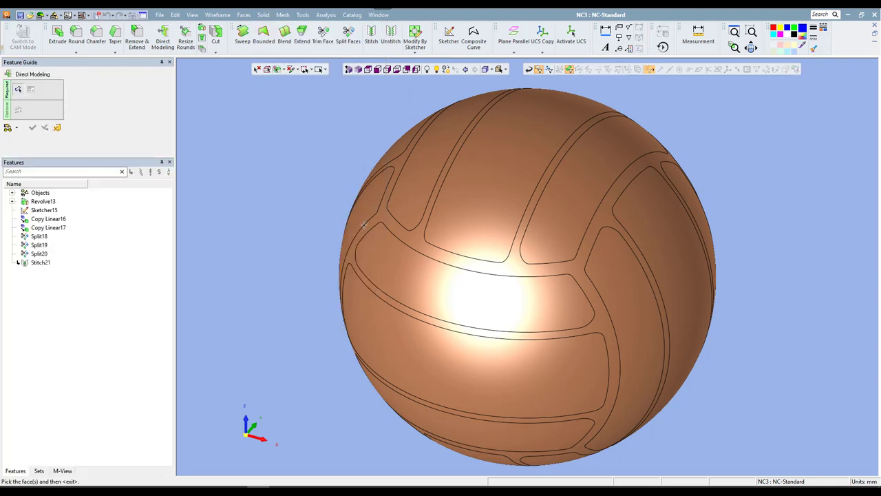
pyautogui.click(513, 270)
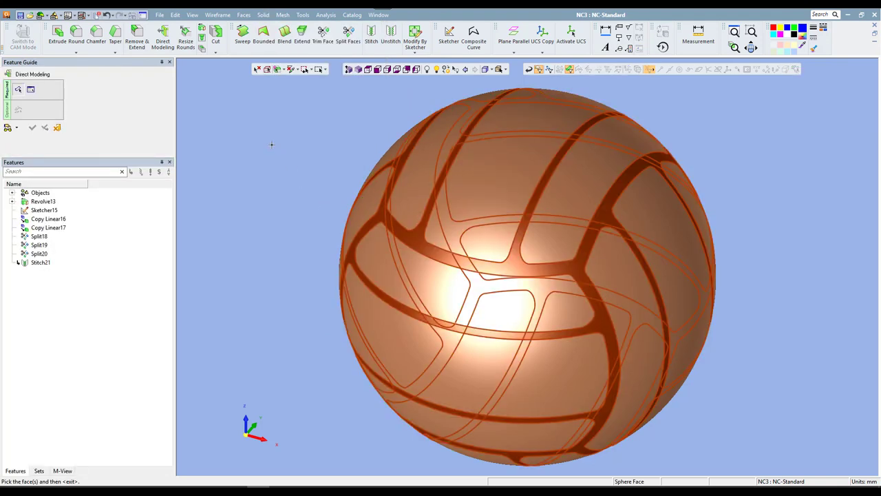
pyautogui.middleClick(271, 144)
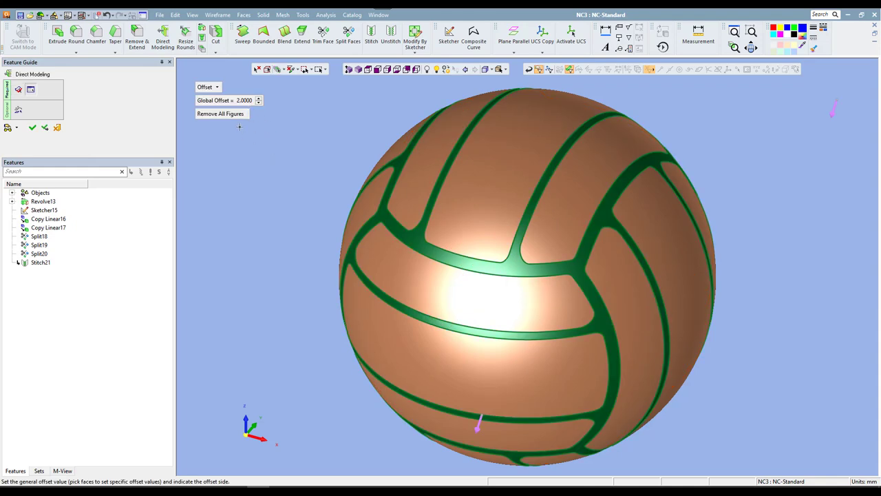
pyautogui.click(241, 103)
pyautogui.write('1')
pyautogui.press('Return')
# Flip the offset inward, apply it, and inspect the sunk grooves.
pyautogui.click(473, 435)
pyautogui.moveTo(327, 276)
pyautogui.mouseDown(button='middle')
pyautogui.moveTo(389, 288)
pyautogui.moveTo(318, 291)
pyautogui.mouseUp(button='middle')
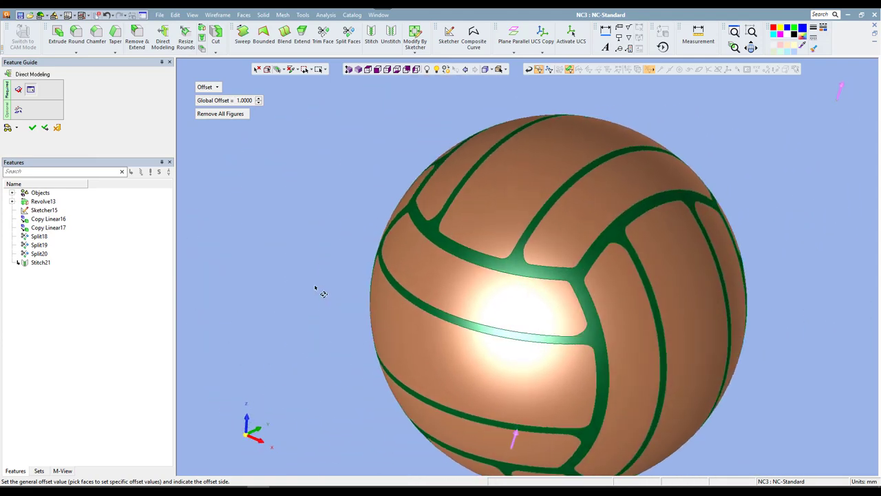
pyautogui.moveTo(365, 275); pyautogui.dragTo(338, 243, button='middle')
pyautogui.rightClick(320, 220)
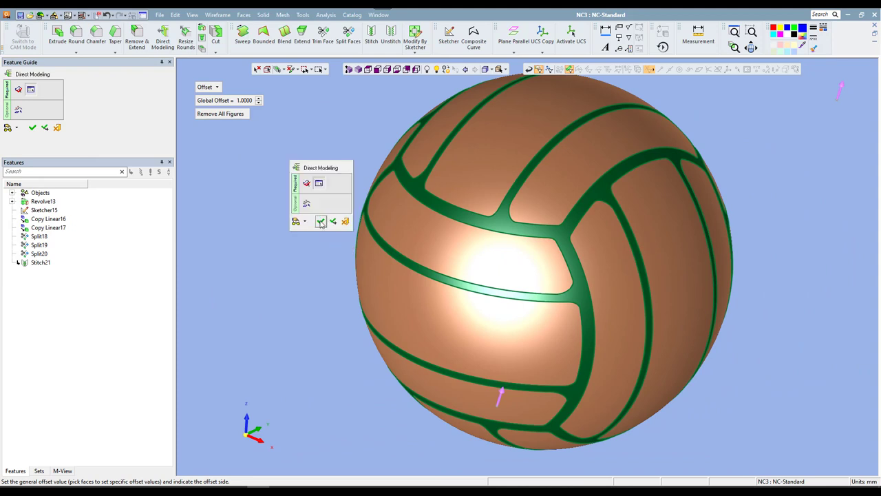
pyautogui.click(320, 222)
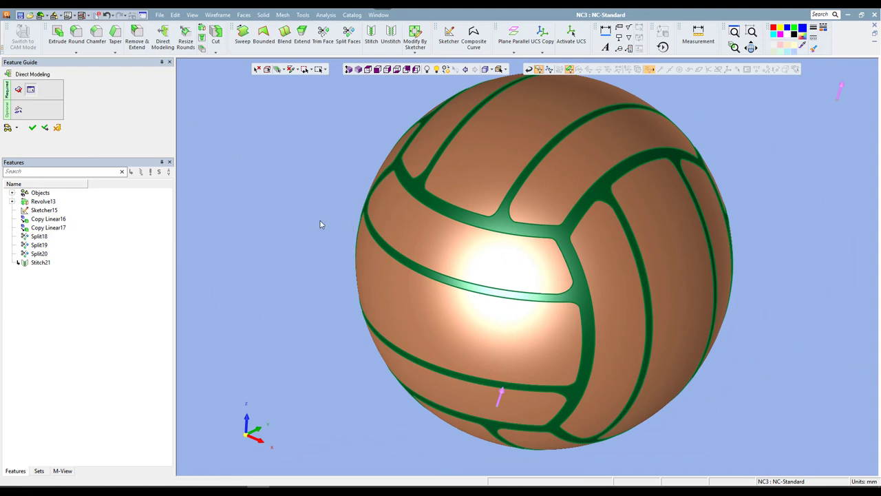
pyautogui.scroll(3, 506, 254)
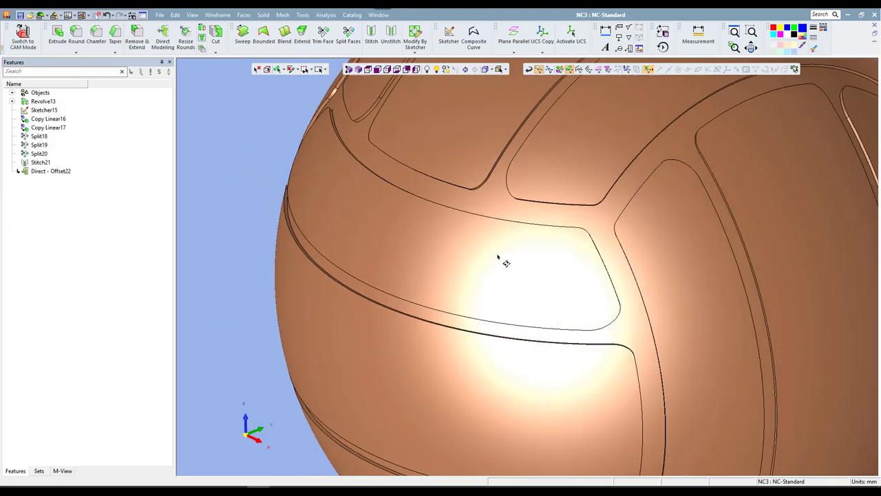
pyautogui.moveTo(498, 257)
pyautogui.mouseDown(button='middle')
pyautogui.moveTo(590, 250)
pyautogui.moveTo(516, 191)
pyautogui.moveTo(563, 117)
pyautogui.moveTo(507, 118)
pyautogui.moveTo(466, 195)
pyautogui.moveTo(454, 161)
pyautogui.mouseUp(button='middle')
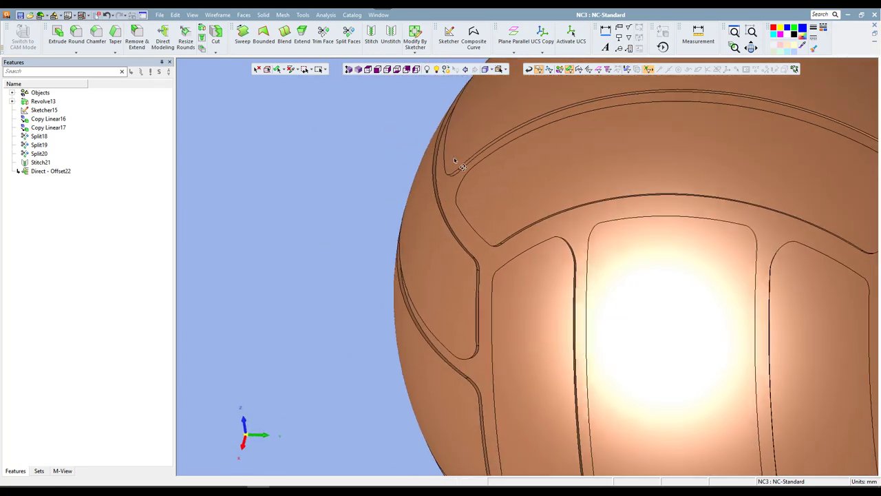
pyautogui.scroll(2, 454, 160)
pyautogui.scroll(1, 484, 193)
# Start a Round and pick the first seam edge chains, including the Y junction.
pyautogui.click(263, 15)
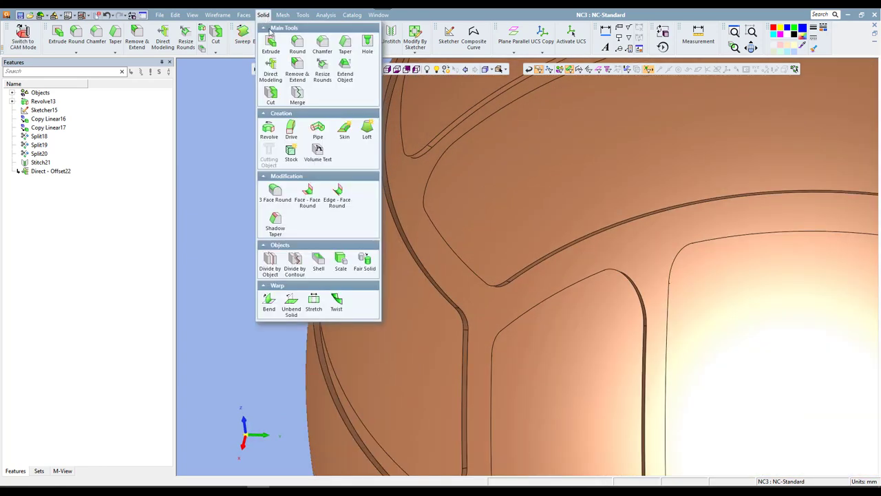
pyautogui.click(298, 42)
pyautogui.click(470, 324)
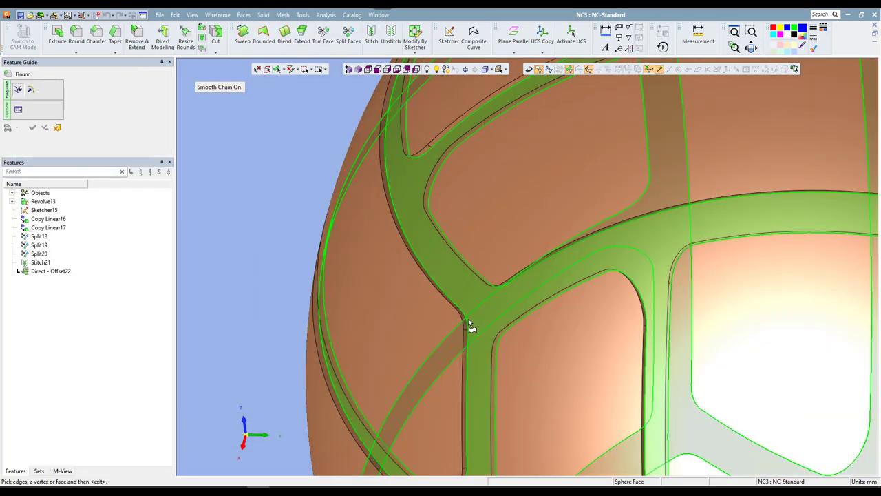
pyautogui.click(465, 320)
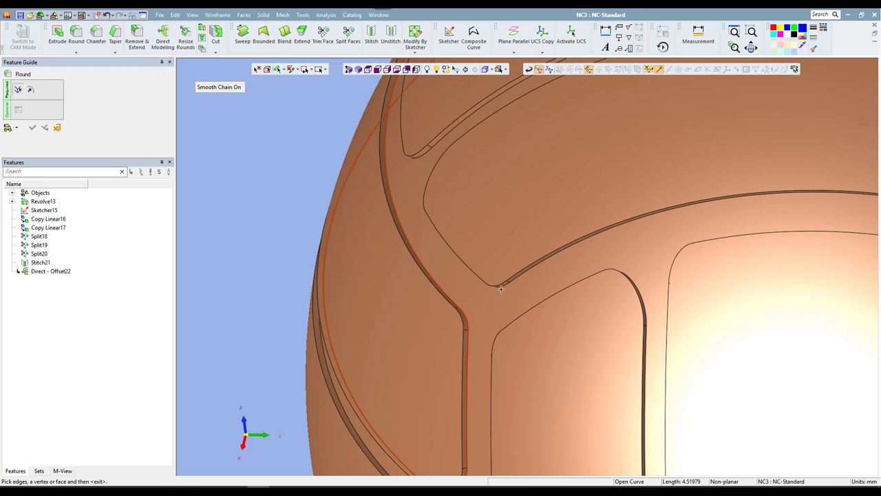
pyautogui.click(501, 287)
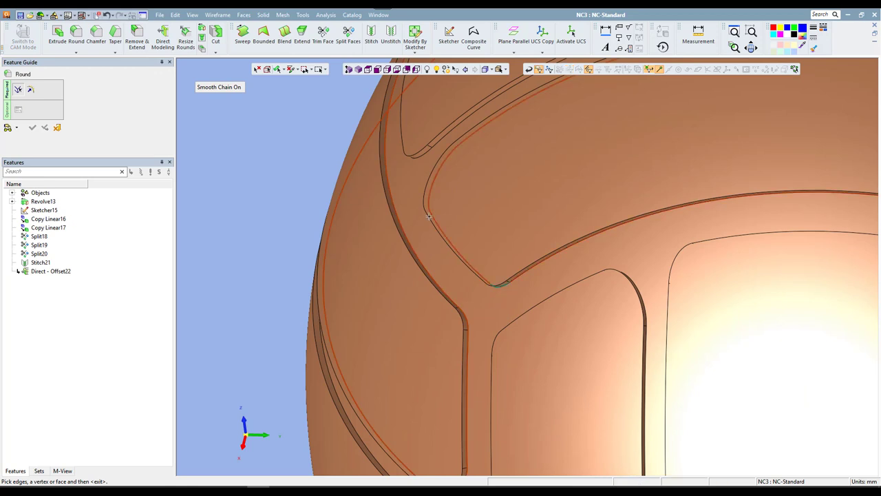
pyautogui.click(419, 155)
# Add more groove edge chains around the ball, including a long seam and a junction chain.
pyautogui.moveTo(429, 196); pyautogui.dragTo(534, 242, button='middle')
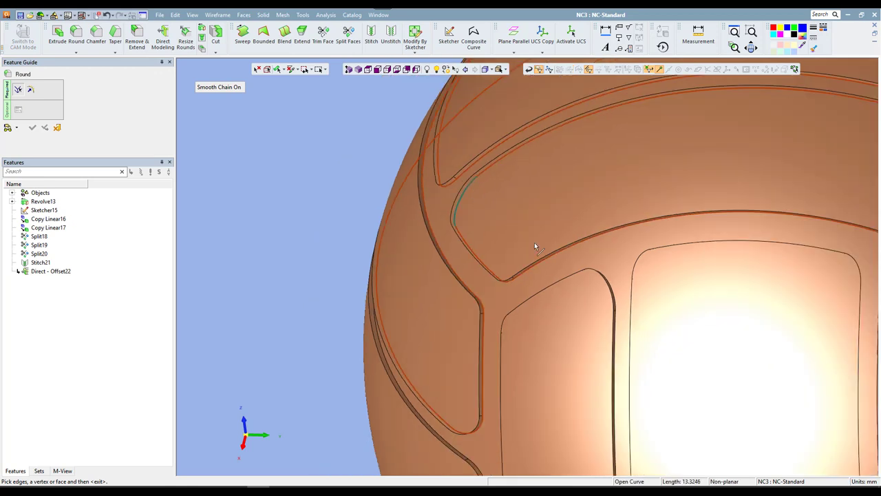
pyautogui.click(610, 274)
pyautogui.moveTo(612, 264)
pyautogui.mouseDown(button='middle')
pyautogui.moveTo(687, 245)
pyautogui.moveTo(649, 195)
pyautogui.mouseUp(button='middle')
pyautogui.click(649, 195)
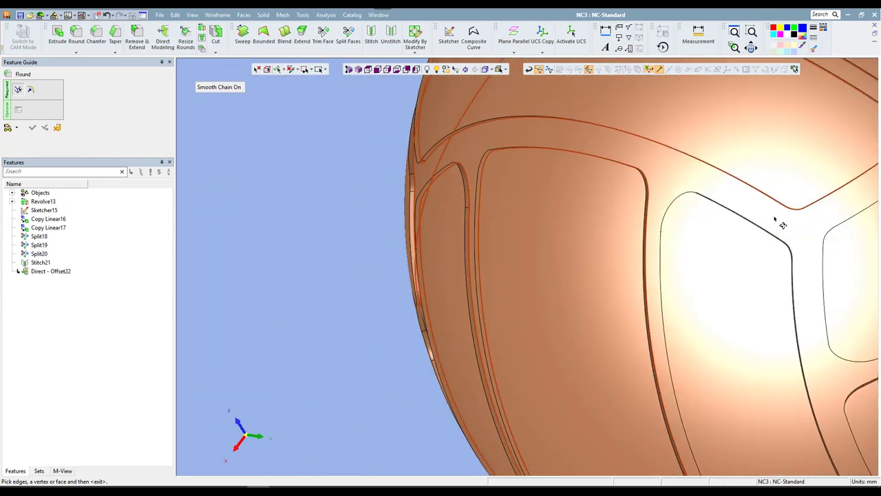
pyautogui.moveTo(775, 219); pyautogui.dragTo(763, 246, button='middle')
pyautogui.scroll(-2, 751, 265)
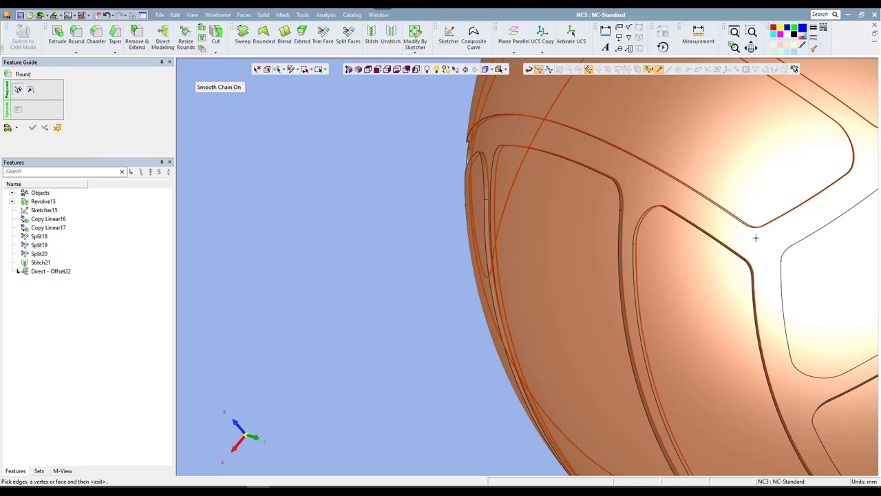
pyautogui.moveTo(753, 238); pyautogui.dragTo(606, 253, button='middle')
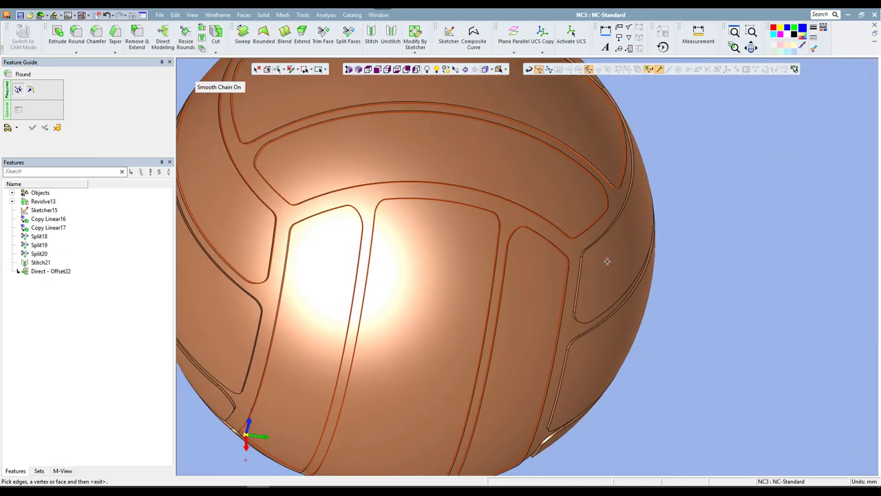
pyautogui.scroll(2, 592, 252)
pyautogui.click(581, 251)
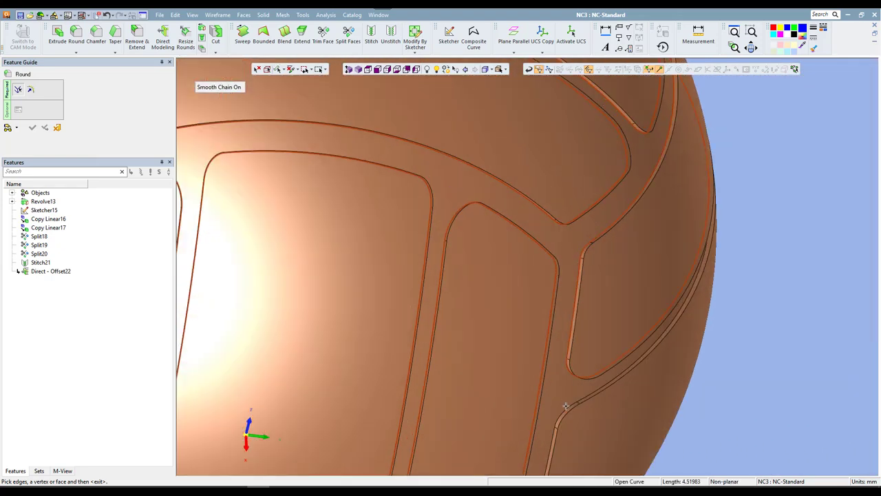
pyautogui.scroll(-2, 556, 325)
pyautogui.scroll(-1, 554, 328)
pyautogui.scroll(-1, 537, 292)
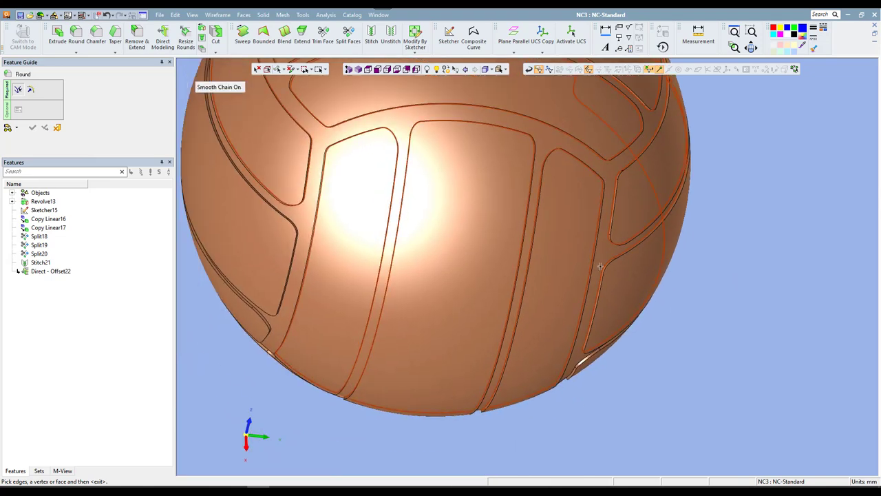
pyautogui.scroll(3, 577, 408)
pyautogui.scroll(-3, 570, 275)
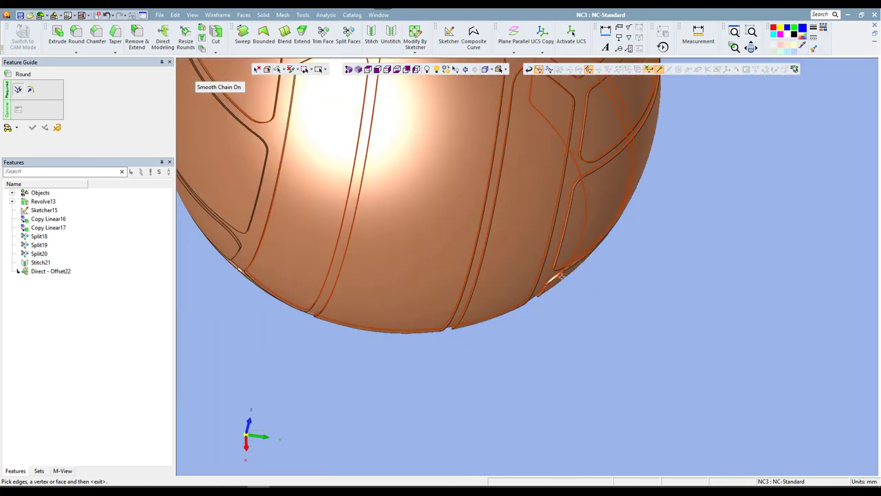
pyautogui.scroll(-1, 437, 263)
pyautogui.moveTo(436, 262); pyautogui.dragTo(406, 264, button='middle')
pyautogui.scroll(4, 404, 264)
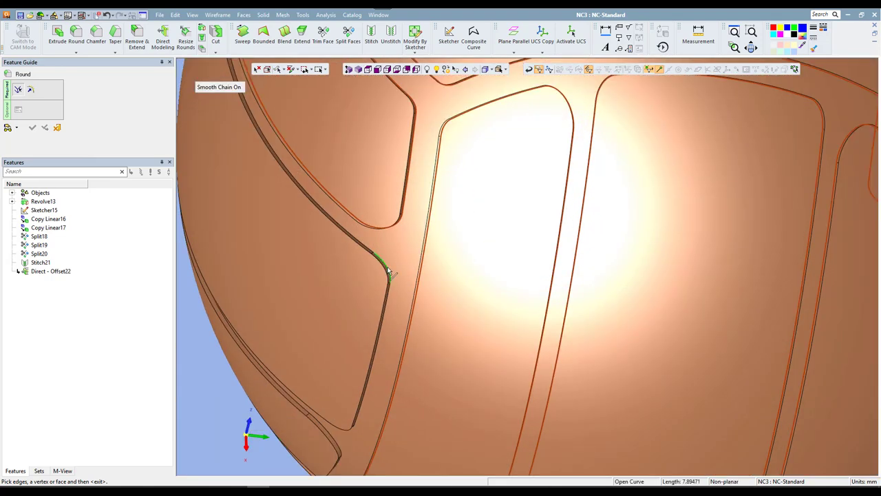
pyautogui.click(397, 306)
# Add the inner and left seam loop edge chains on the lower-left and upper areas.
pyautogui.scroll(-2, 446, 261)
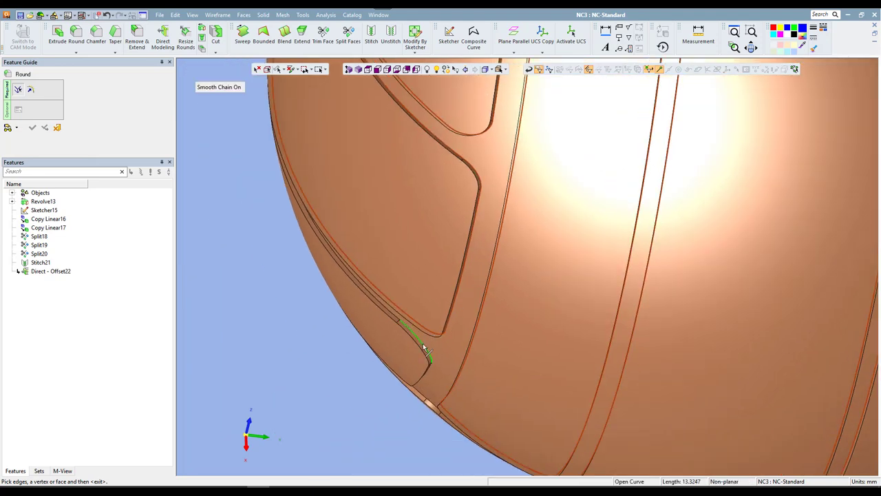
pyautogui.scroll(-2, 509, 221)
pyautogui.moveTo(509, 221); pyautogui.dragTo(457, 360, button='middle')
pyautogui.scroll(2, 456, 360)
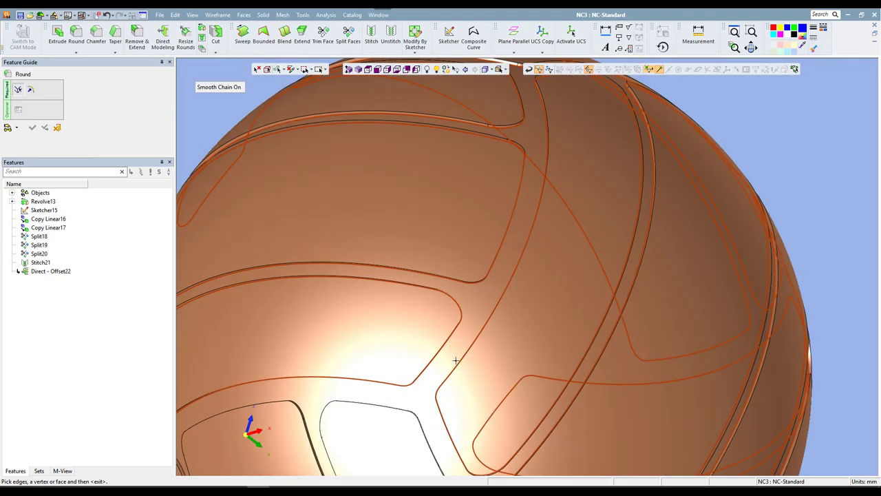
pyautogui.scroll(1, 466, 291)
pyautogui.scroll(2, 448, 317)
pyautogui.moveTo(448, 317); pyautogui.dragTo(496, 265, button='middle')
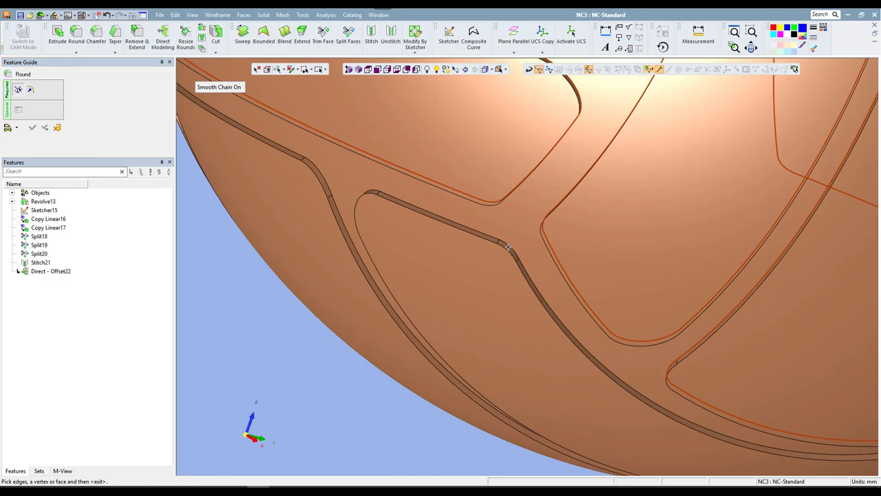
pyautogui.click(507, 249)
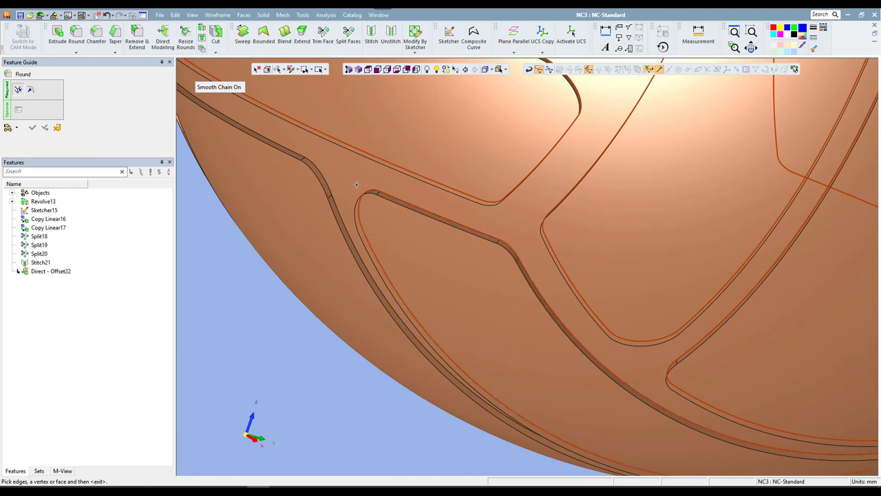
pyautogui.click(320, 172)
pyautogui.moveTo(320, 172); pyautogui.dragTo(408, 252, button='middle')
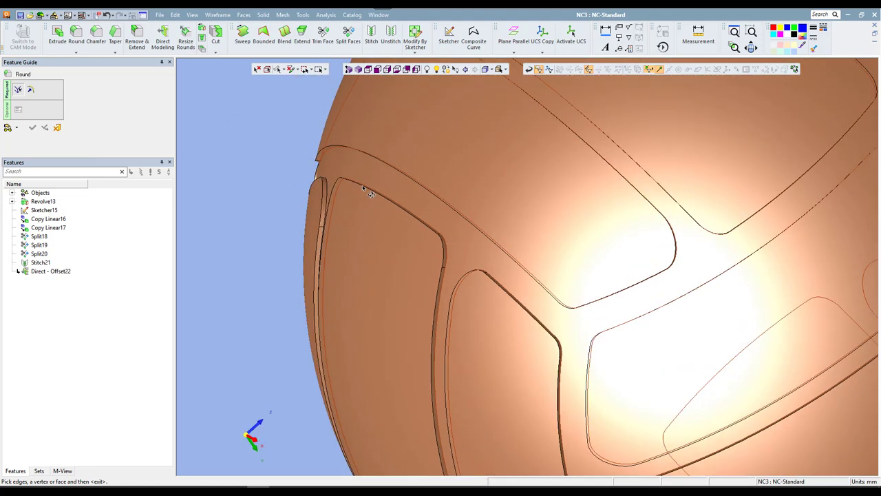
pyautogui.moveTo(309, 198)
pyautogui.mouseDown(button='middle')
pyautogui.moveTo(335, 158)
pyautogui.moveTo(371, 182)
pyautogui.moveTo(252, 133)
pyautogui.moveTo(386, 195)
pyautogui.mouseUp(button='middle')
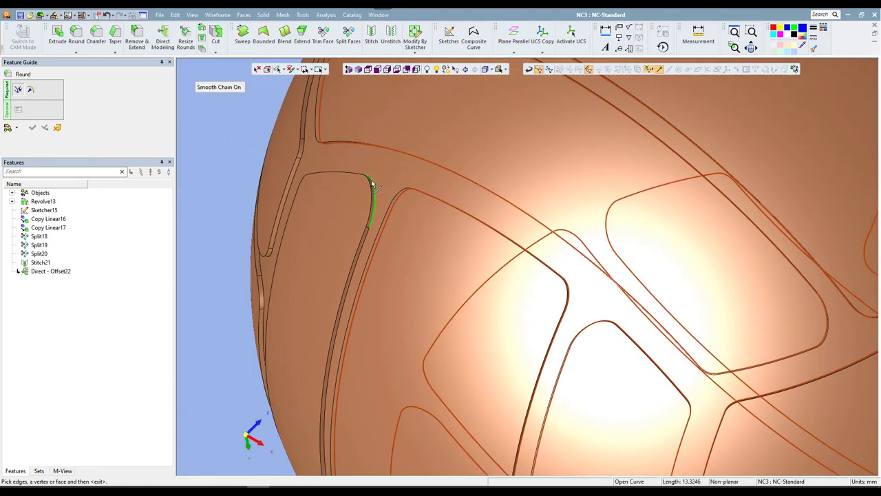
pyautogui.click(372, 215)
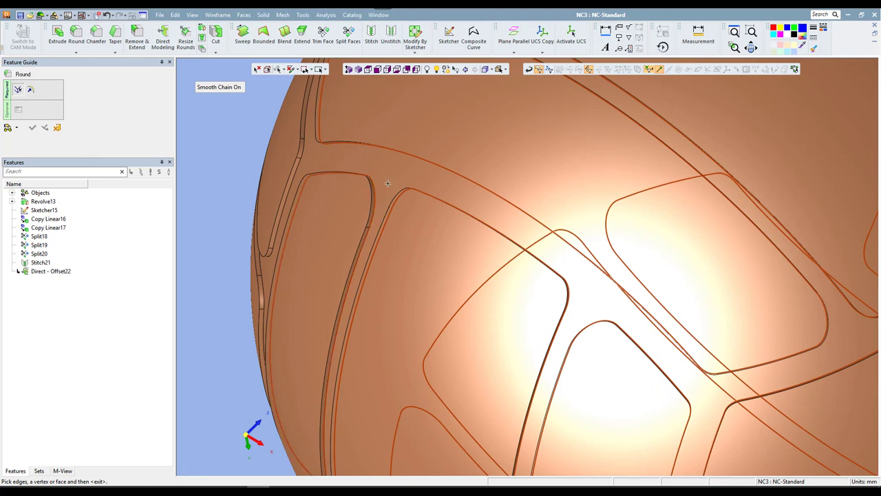
pyautogui.moveTo(309, 155); pyautogui.dragTo(366, 213, button='middle')
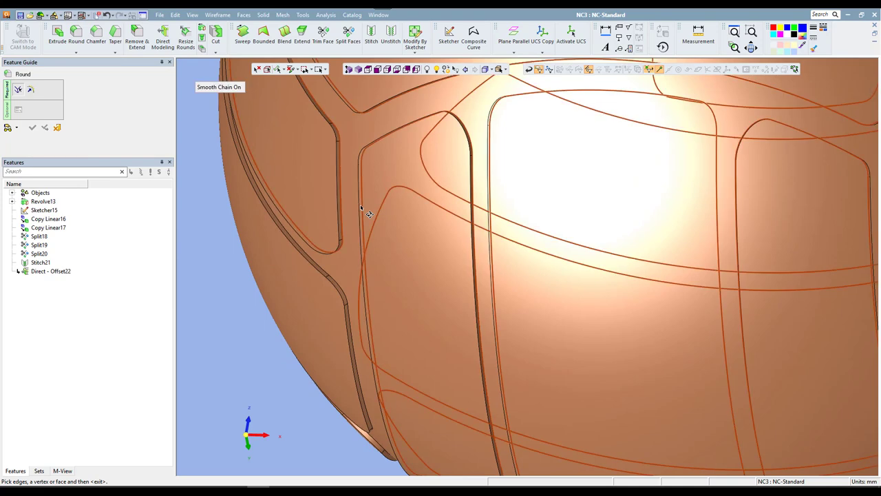
pyautogui.click(346, 274)
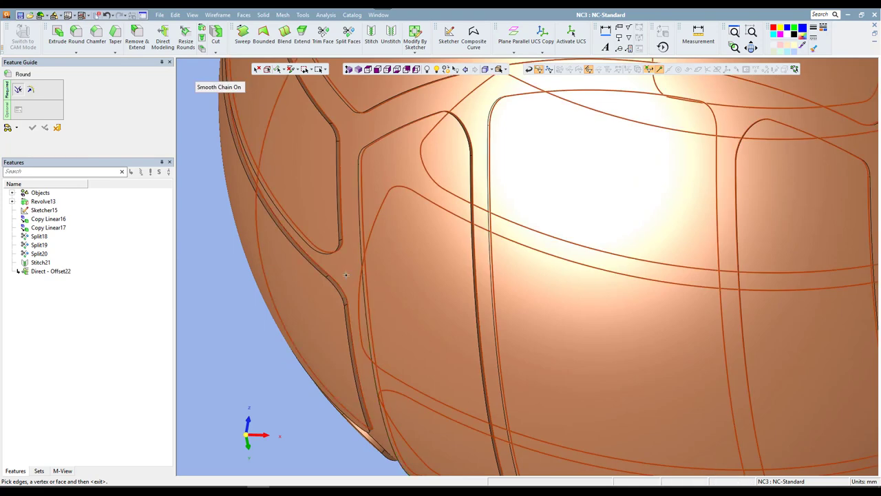
# Turn off Smooth Chain and review the picked seams from other angles.
pyautogui.scroll(-3, 344, 267)
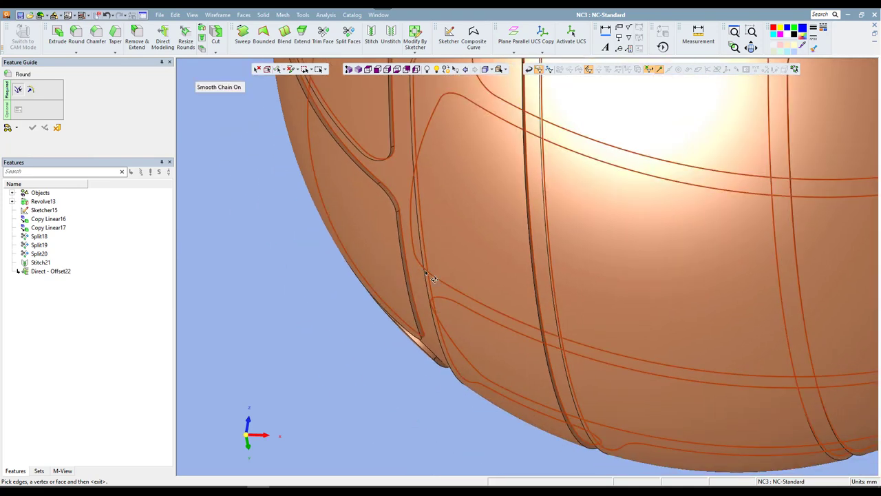
pyautogui.scroll(4, 431, 264)
pyautogui.moveTo(431, 263); pyautogui.dragTo(445, 197, button='middle')
pyautogui.scroll(-3, 445, 198)
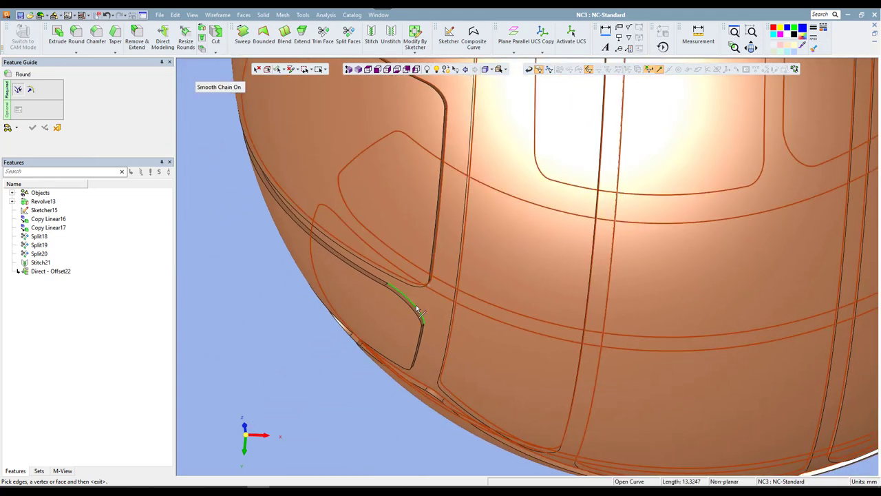
pyautogui.moveTo(371, 206); pyautogui.dragTo(357, 183, button='middle')
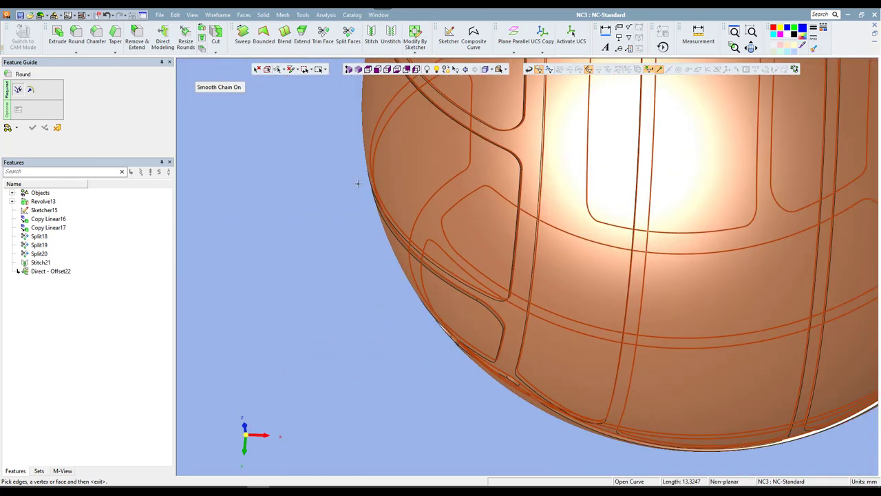
pyautogui.click(239, 89)
pyautogui.moveTo(291, 148)
pyautogui.mouseDown(button='middle')
pyautogui.moveTo(442, 169)
pyautogui.moveTo(519, 225)
pyautogui.moveTo(411, 225)
pyautogui.mouseUp(button='middle')
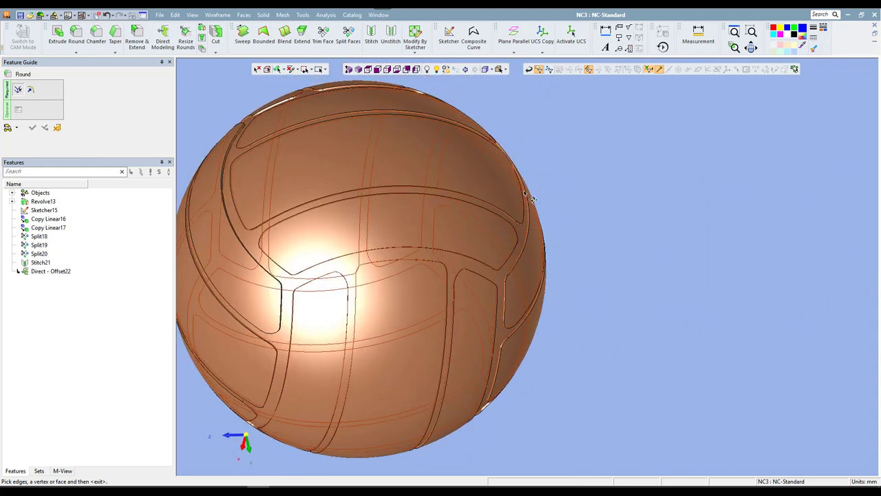
pyautogui.scroll(3, 412, 225)
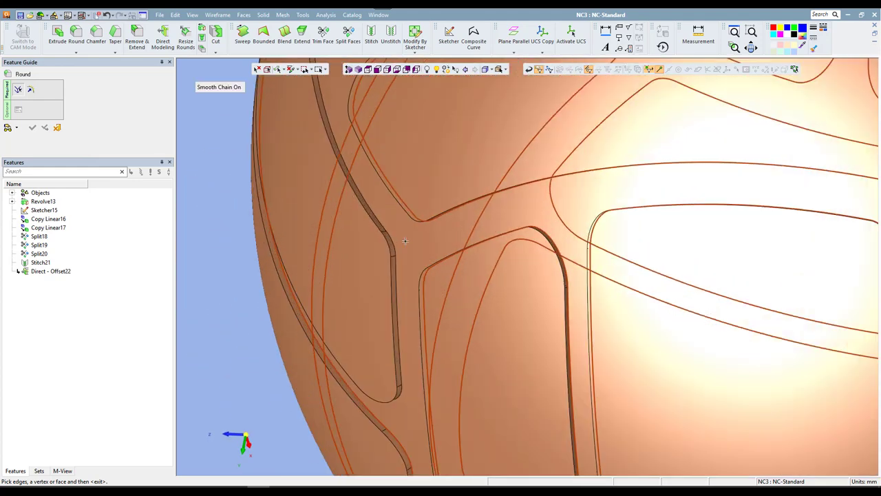
pyautogui.scroll(-3, 411, 227)
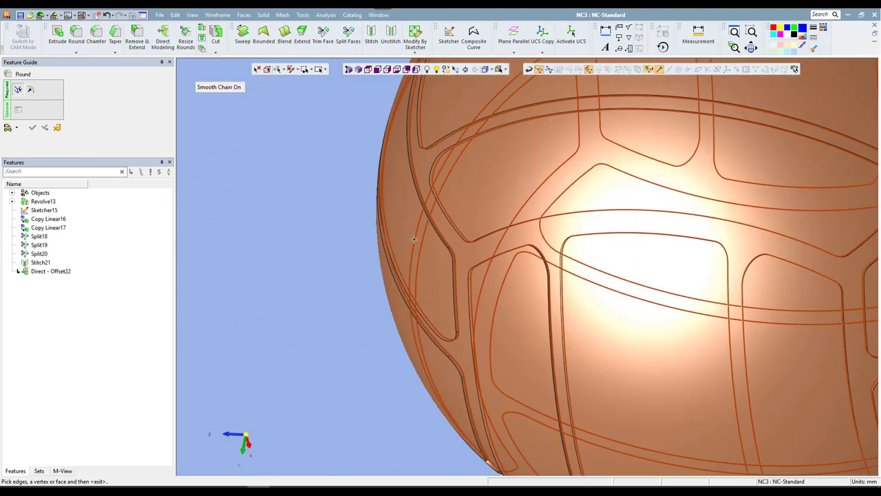
pyautogui.moveTo(411, 227)
pyautogui.mouseDown(button='middle')
pyautogui.moveTo(407, 206)
pyautogui.moveTo(405, 216)
pyautogui.moveTo(480, 188)
pyautogui.moveTo(323, 157)
pyautogui.mouseUp(button='middle')
pyautogui.scroll(-2, 466, 199)
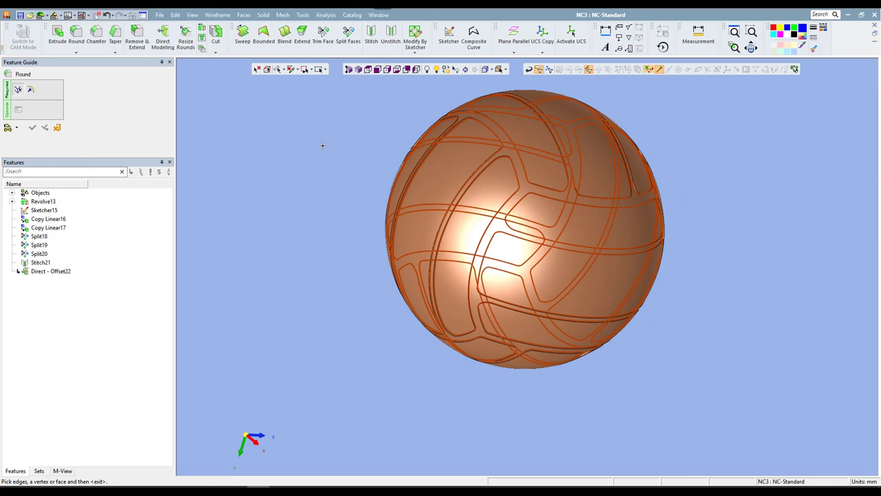
# Round the picked groove edges with a 1 mm global radius and inspect the result.
pyautogui.middleClick(322, 145)
pyautogui.click(232, 102)
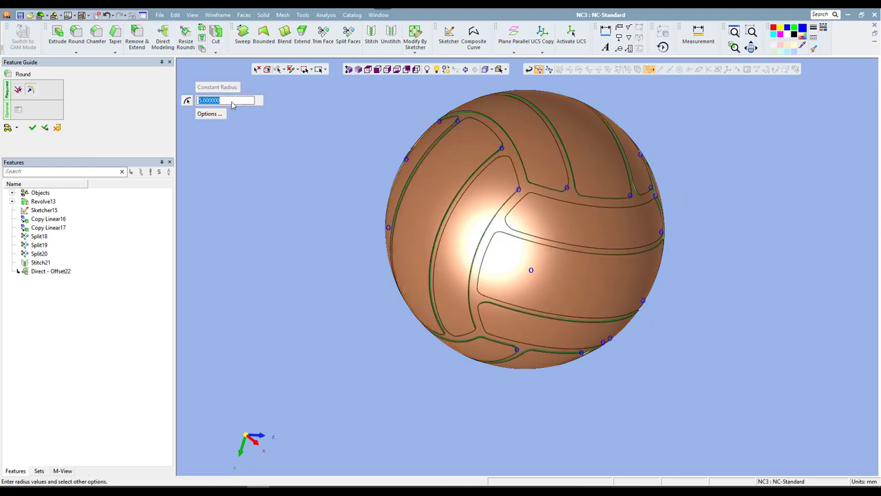
pyautogui.write('1')
pyautogui.press('Return')
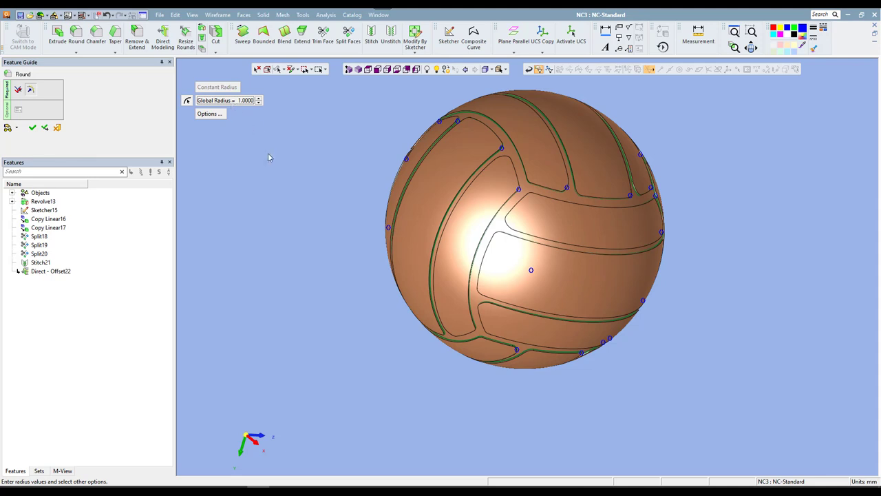
pyautogui.rightClick(272, 161)
pyautogui.middleClick(272, 161)
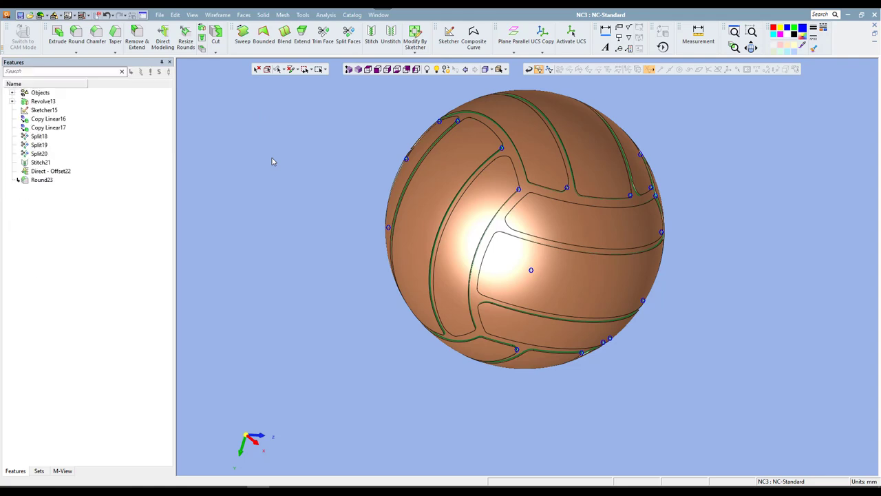
pyautogui.moveTo(634, 167); pyautogui.dragTo(480, 186, button='middle')
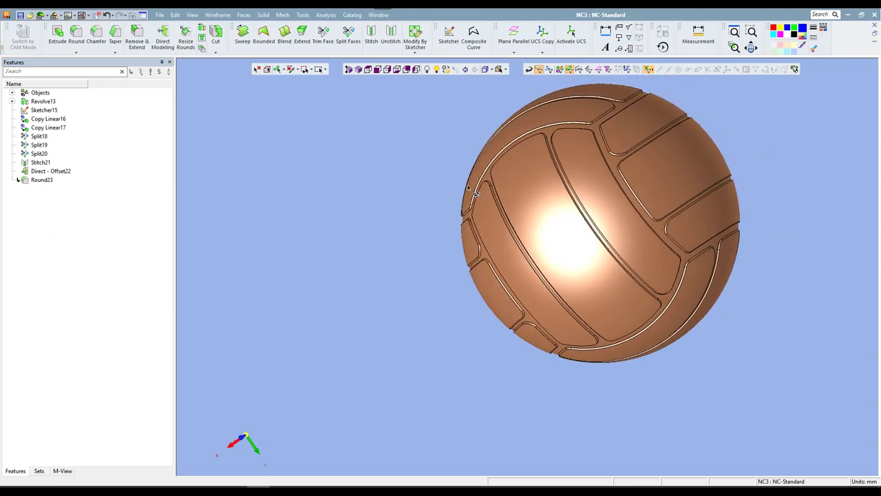
pyautogui.moveTo(489, 187); pyautogui.dragTo(770, 227, button='middle')
pyautogui.scroll(5, 771, 227)
pyautogui.scroll(-2, 715, 218)
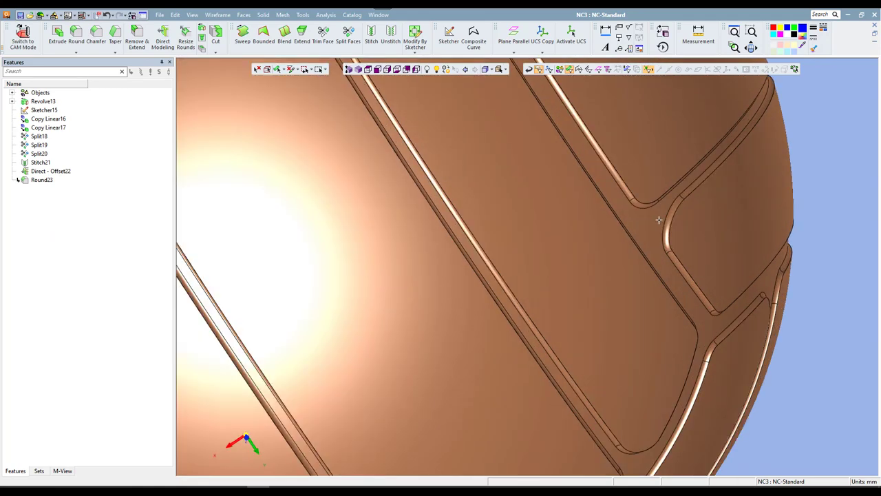
pyautogui.scroll(-2, 649, 212)
pyautogui.scroll(-1, 505, 202)
pyautogui.moveTo(504, 202); pyautogui.dragTo(444, 147, button='middle')
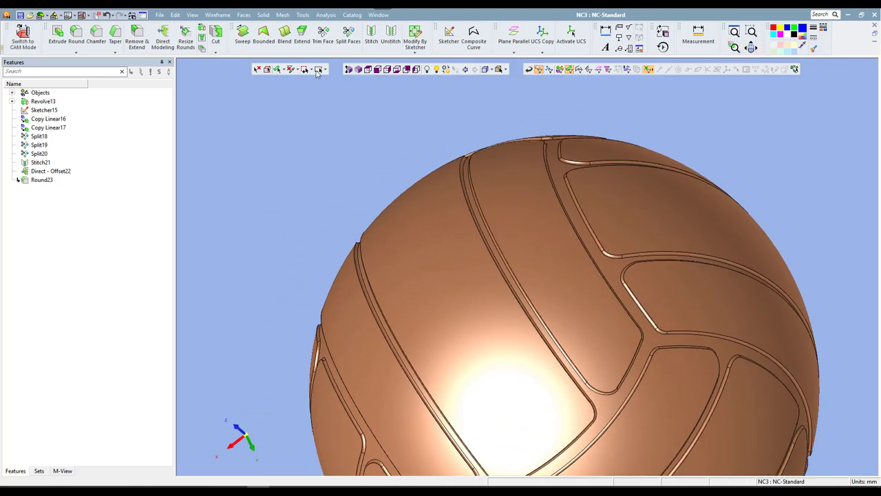
# Select all connected groove faces using the Expand to Smooth filter.
pyautogui.click(286, 70)
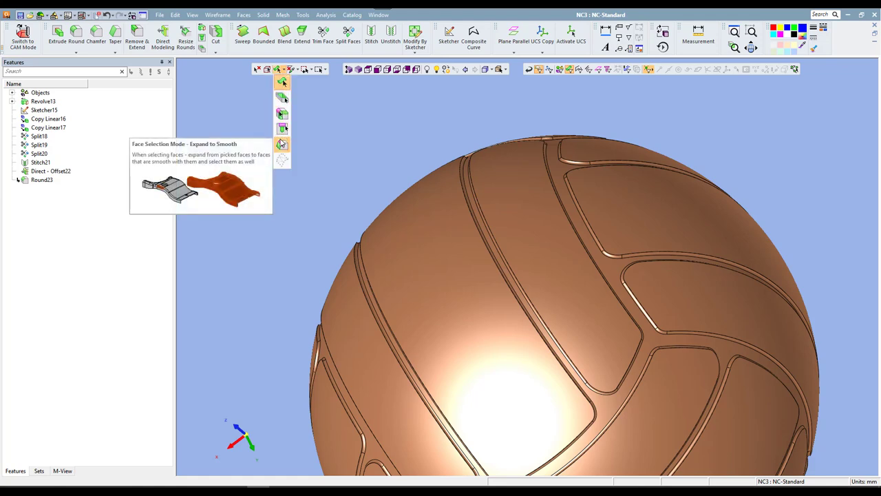
pyautogui.click(282, 143)
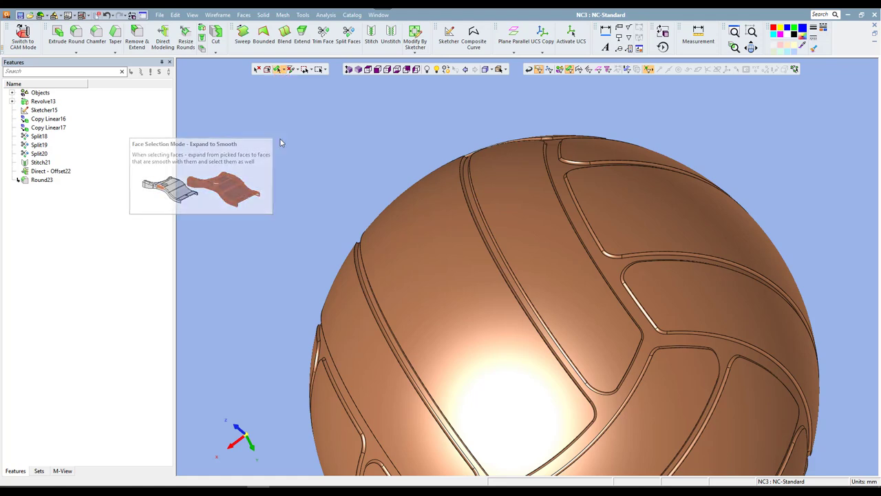
pyautogui.click(570, 205)
pyautogui.scroll(-3, 647, 175)
pyautogui.scroll(3, 624, 300)
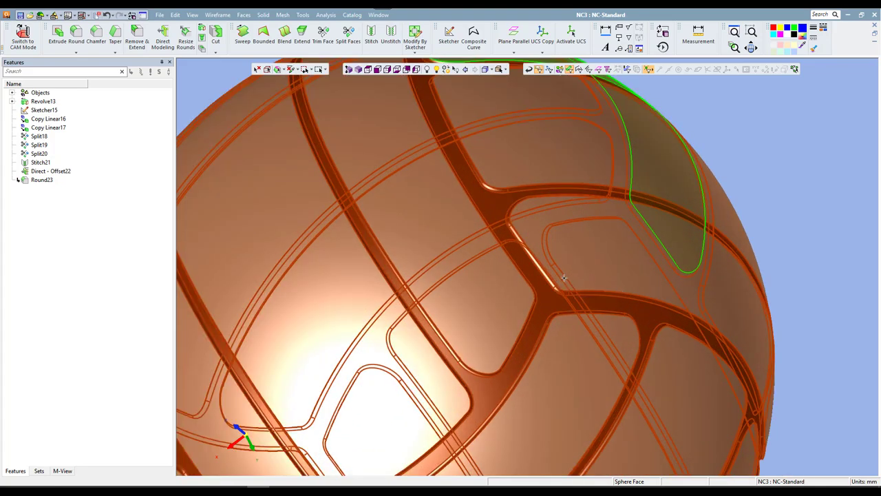
pyautogui.scroll(3, 571, 275)
pyautogui.scroll(-2, 521, 234)
pyautogui.scroll(2, 513, 248)
pyautogui.scroll(-3, 511, 251)
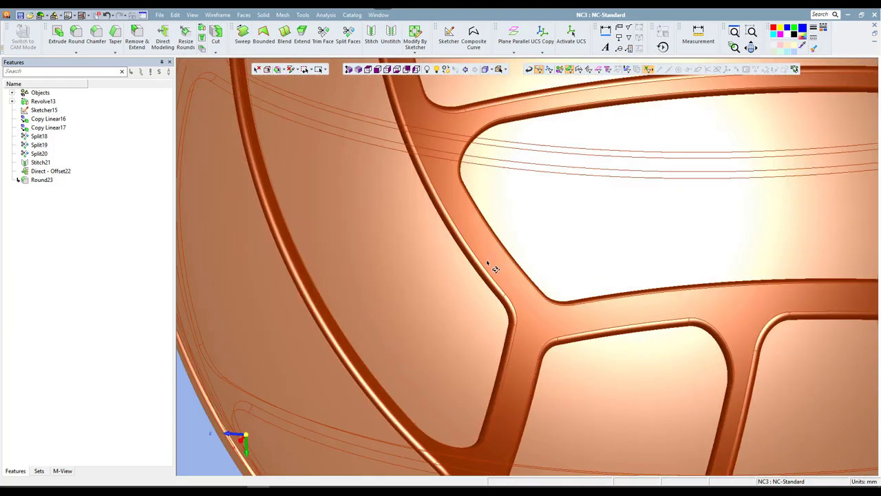
pyautogui.scroll(2, 516, 250)
pyautogui.scroll(-1, 516, 248)
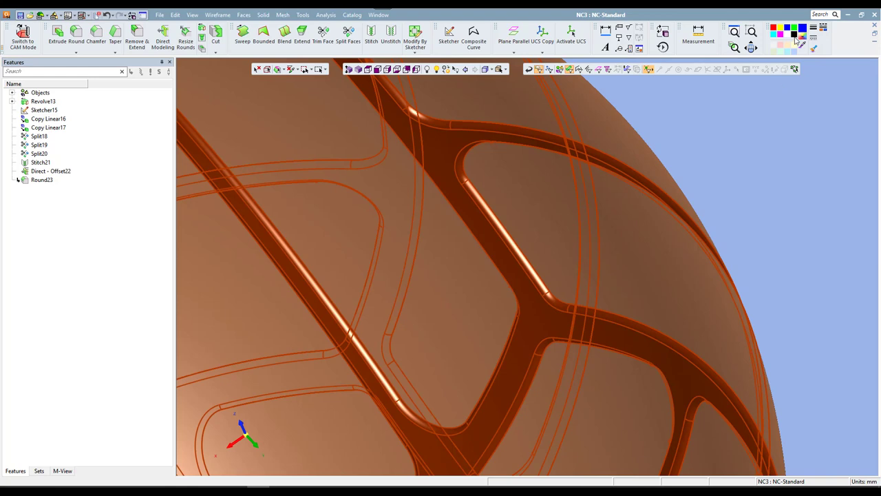
# Colour the selected grooves black and return the ball to the standard front view.
pyautogui.click(796, 110)
pyautogui.scroll(-3, 785, 127)
pyautogui.scroll(-2, 737, 159)
pyautogui.moveTo(696, 187)
pyautogui.mouseDown(button='middle')
pyautogui.moveTo(734, 199)
pyautogui.moveTo(651, 140)
pyautogui.mouseUp(button='middle')
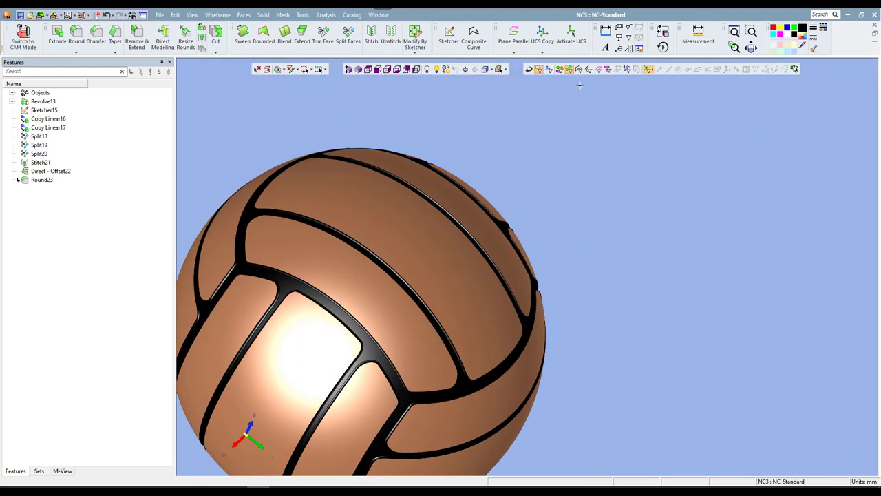
pyautogui.click(358, 69)
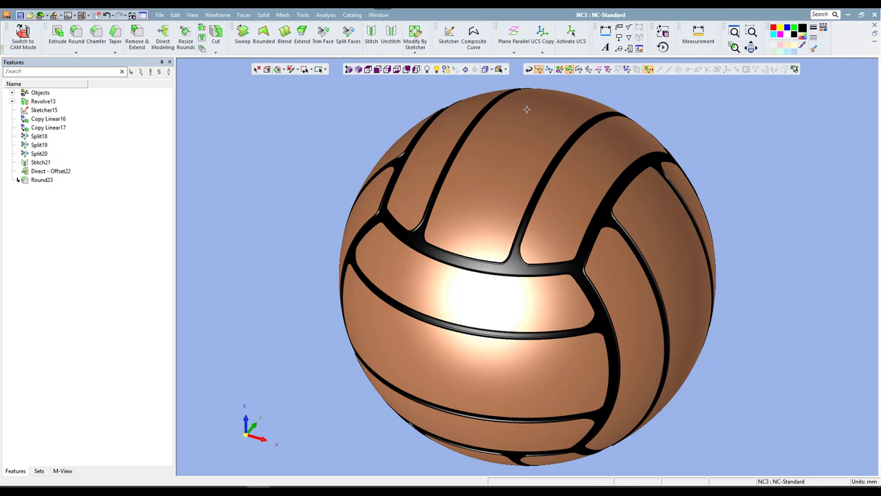
# Colour the three horizontal band panels Royal Blue.
pyautogui.click(519, 298)
pyautogui.click(517, 370)
pyautogui.click(512, 437)
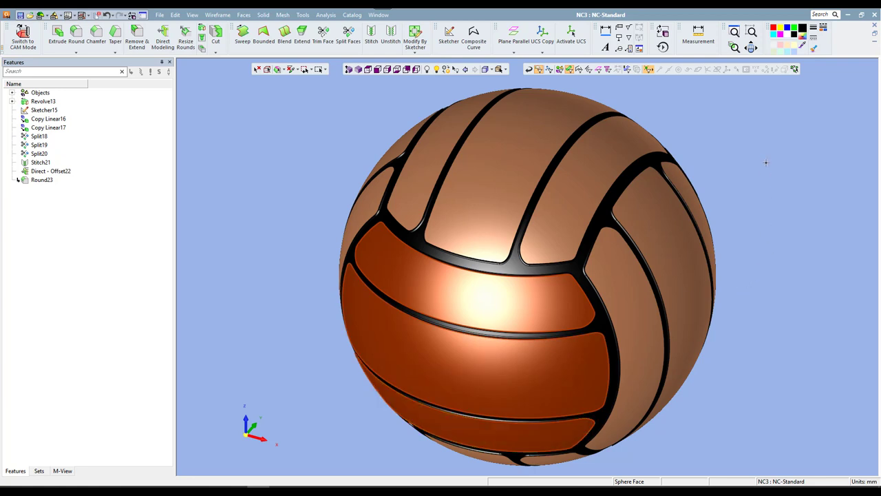
pyautogui.click(803, 36)
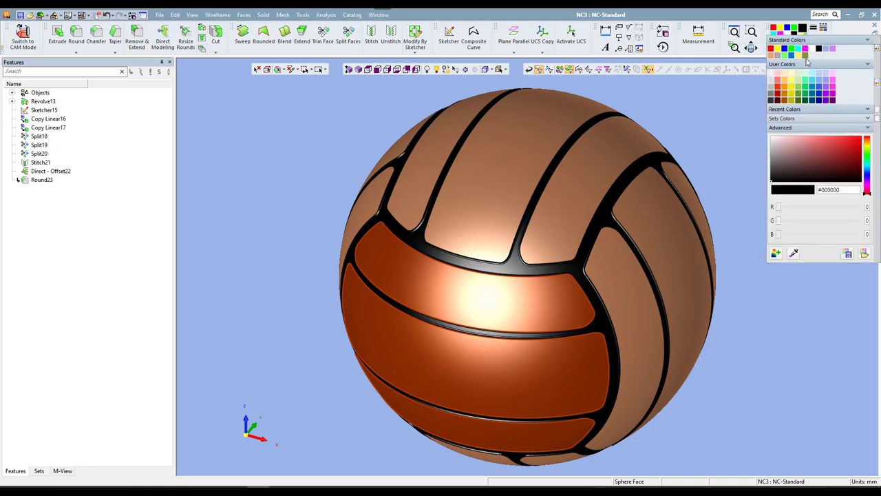
pyautogui.click(820, 91)
# Colour the three right-side panels blue.
pyautogui.scroll(-1, 729, 151)
pyautogui.moveTo(729, 150); pyautogui.dragTo(694, 161, button='middle')
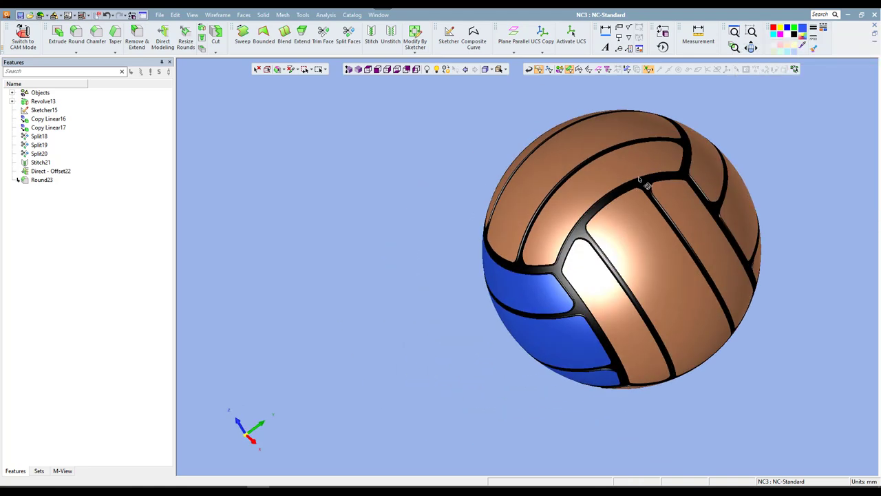
pyautogui.click(695, 161)
pyautogui.click(737, 181)
pyautogui.click(784, 200)
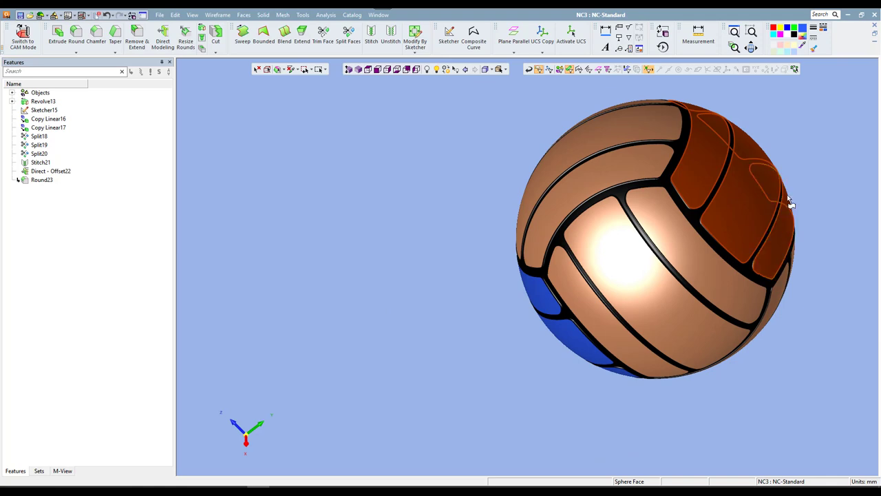
pyautogui.click(802, 30)
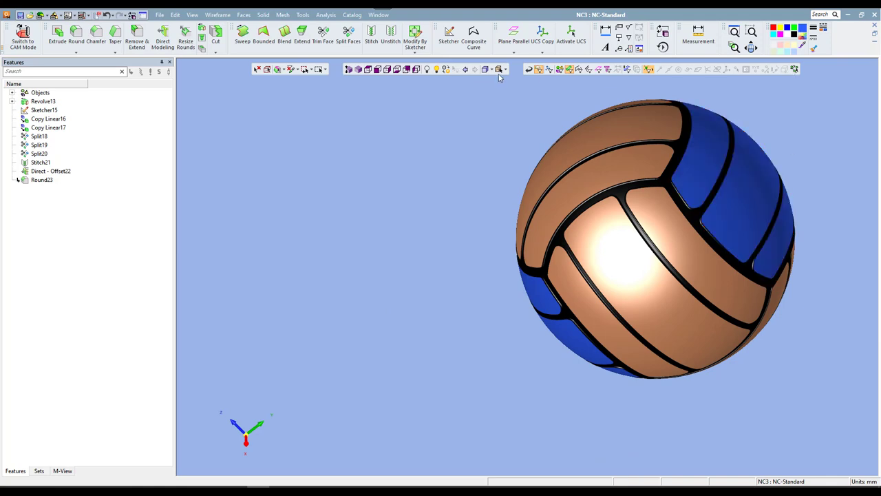
# Colour the three top panels and one lower panel red.
pyautogui.click(348, 70)
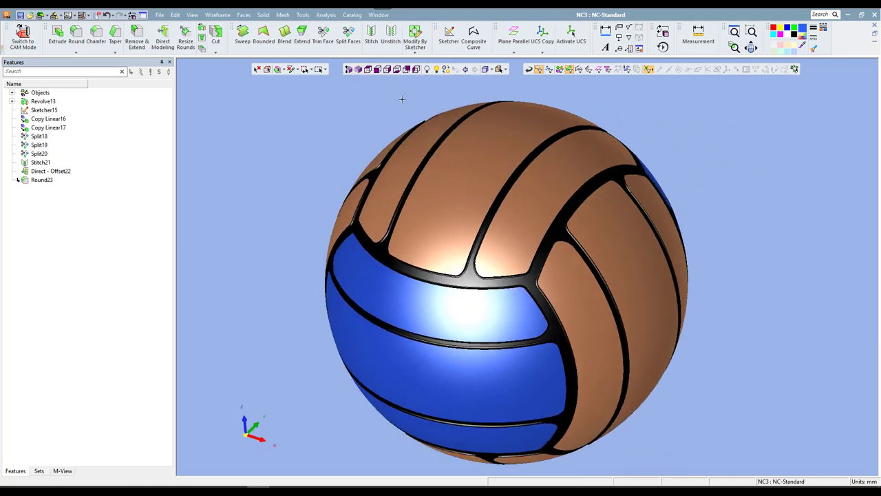
pyautogui.click(428, 147)
pyautogui.click(488, 155)
pyautogui.click(564, 170)
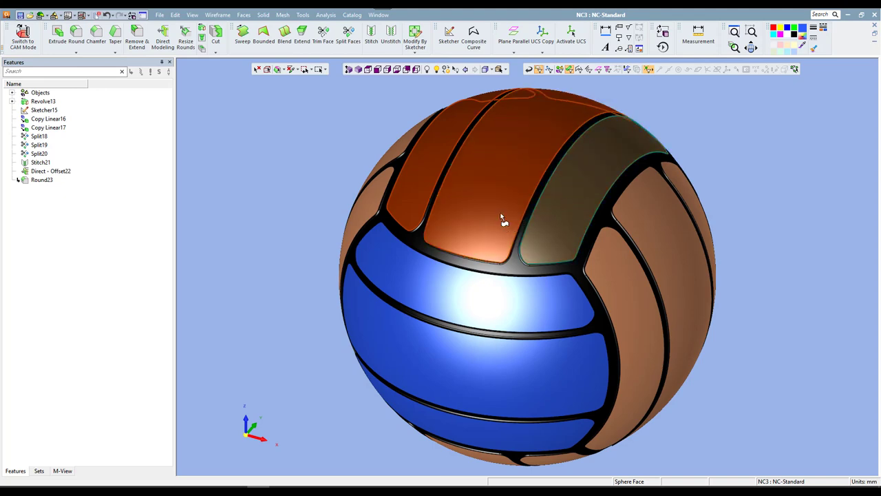
pyautogui.scroll(-2, 503, 172)
pyautogui.moveTo(503, 173); pyautogui.dragTo(528, 134, button='middle')
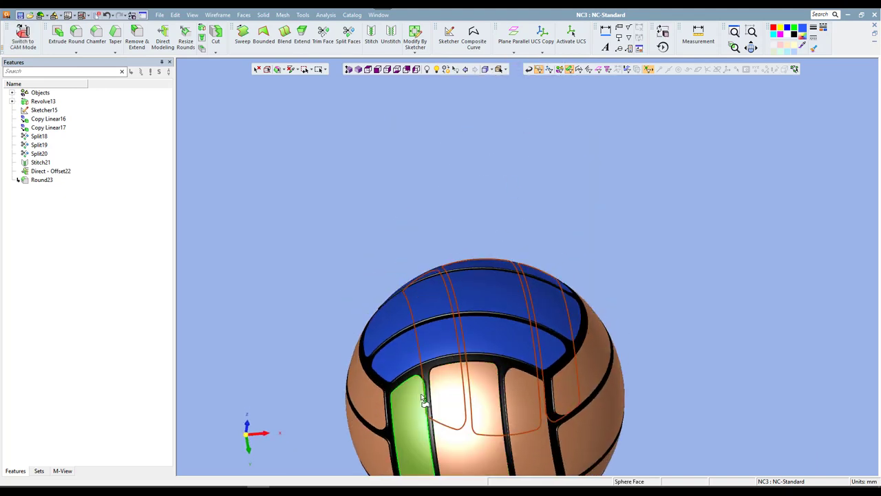
pyautogui.click(518, 389)
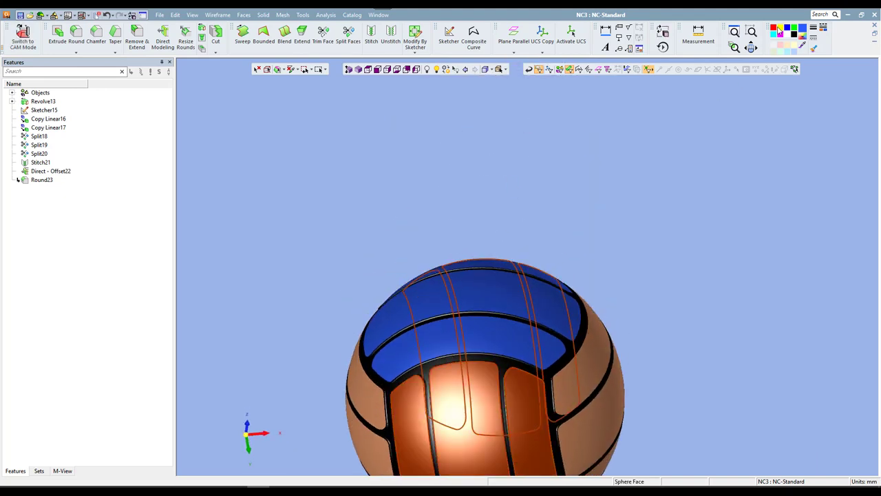
pyautogui.click(774, 28)
# Colour the remaining side panels yellow.
pyautogui.click(359, 70)
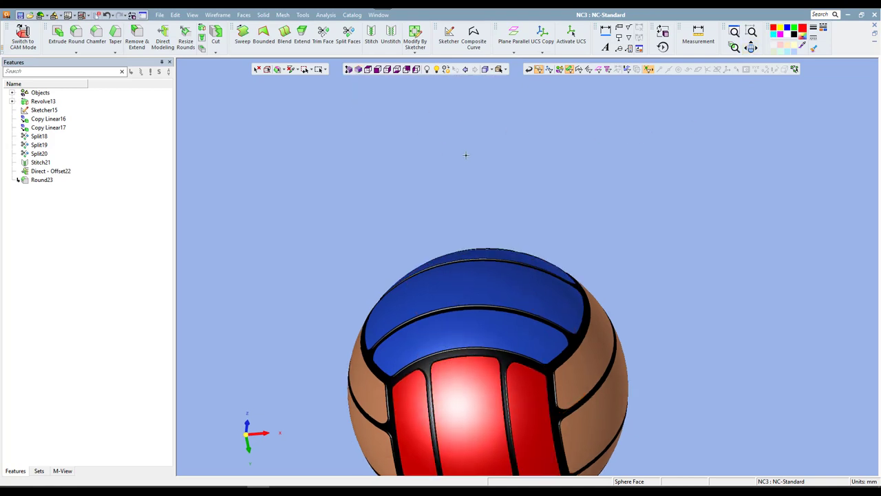
pyautogui.click(615, 275)
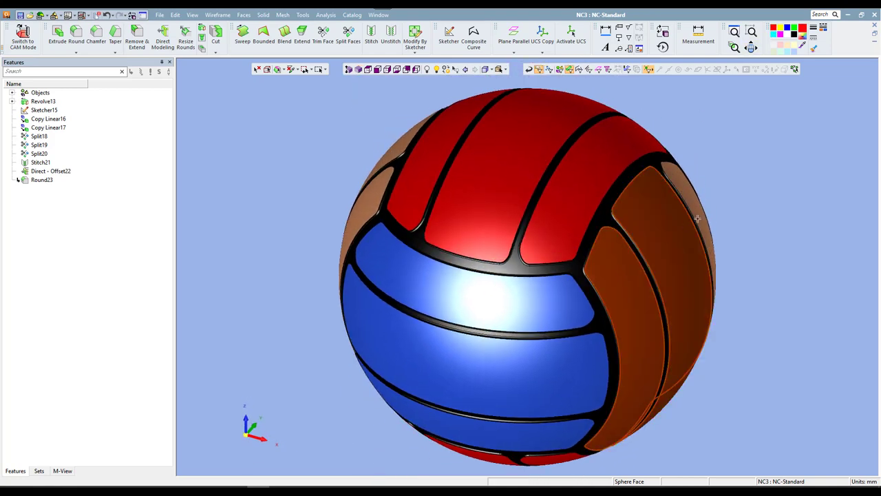
pyautogui.moveTo(698, 199)
pyautogui.mouseDown(button='middle')
pyautogui.moveTo(771, 143)
pyautogui.moveTo(378, 162)
pyautogui.mouseUp(button='middle')
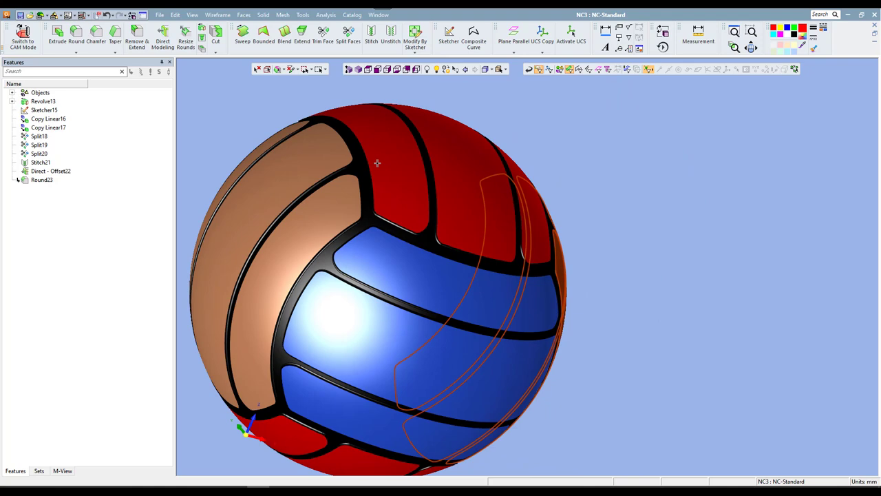
pyautogui.click(321, 213)
pyautogui.click(305, 161)
pyautogui.moveTo(295, 169); pyautogui.dragTo(332, 181, button='middle')
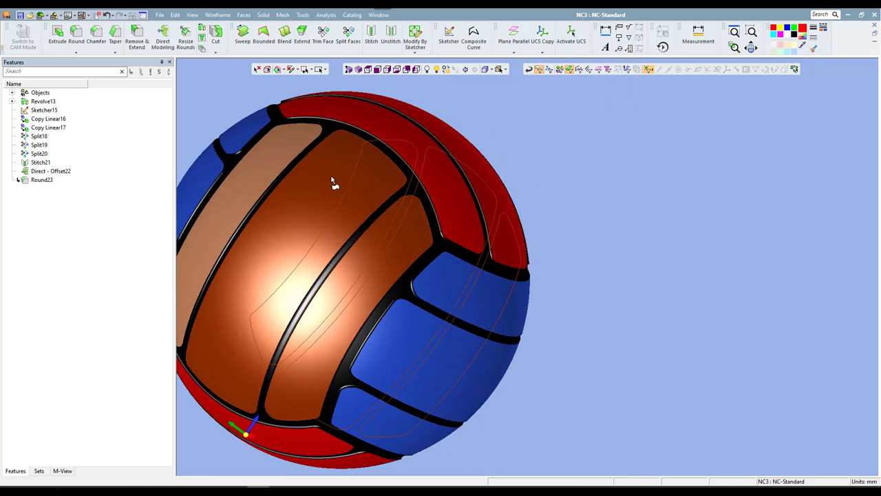
pyautogui.click(283, 149)
pyautogui.click(350, 70)
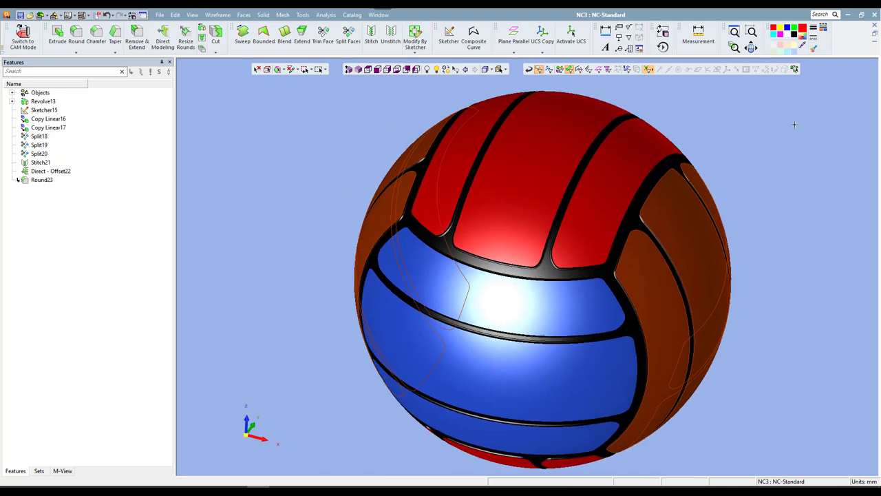
pyautogui.click(791, 33)
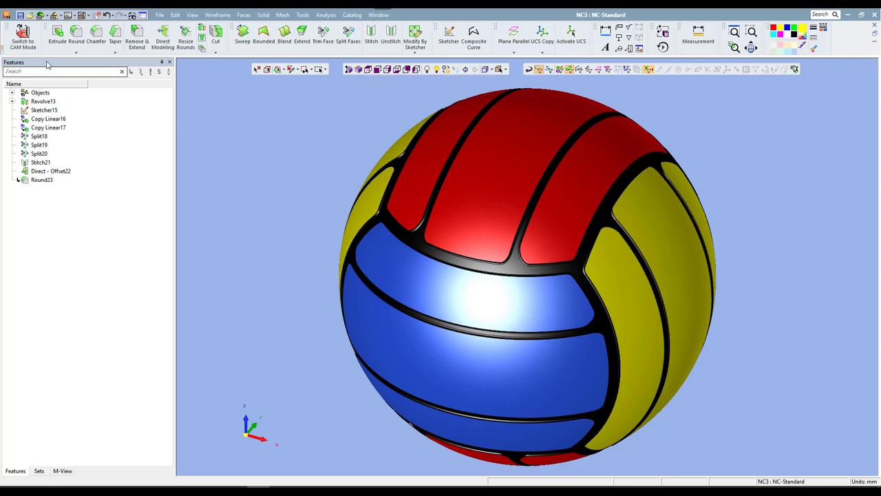
# Switch the volleyball model into CAM mode with an NC_Setup.
pyautogui.click(22, 35)
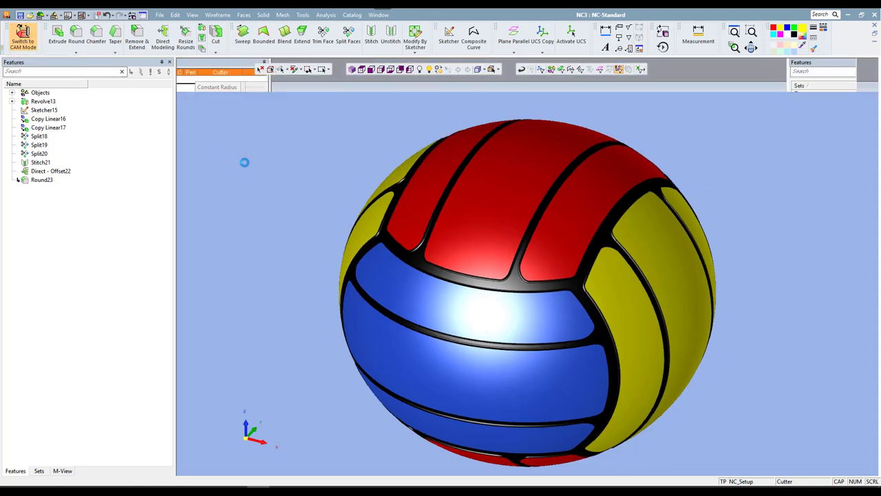